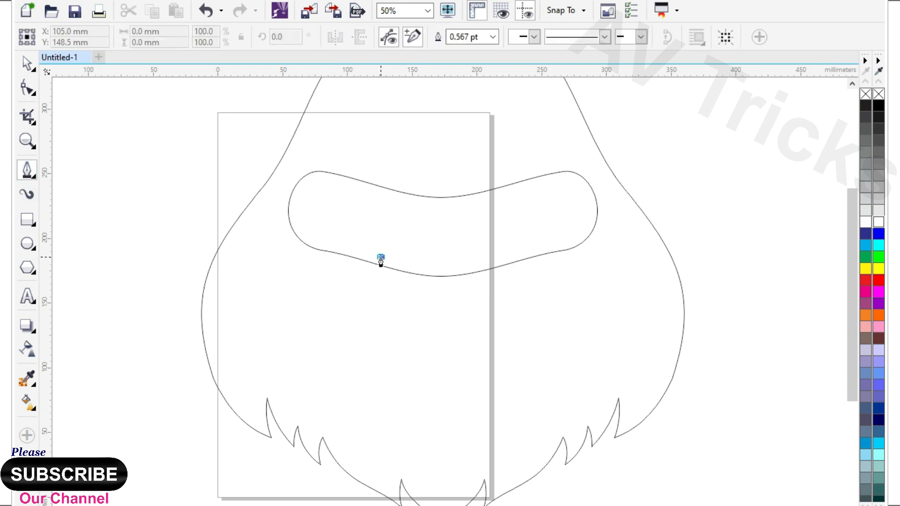
Draw a closed straight-sided outline with the Pen tool for the left half of the nose and muzzle below the eye band
left_click(349, 304)
left_click(392, 322)
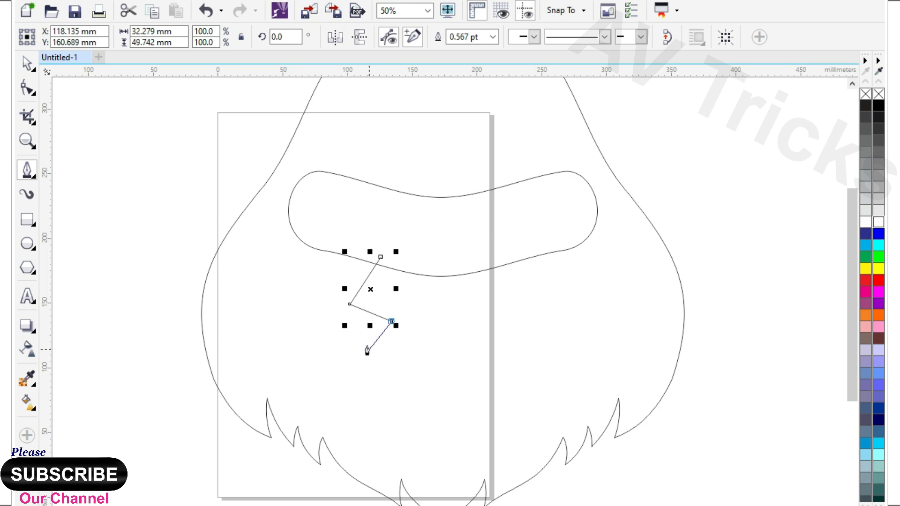
left_click(374, 351)
left_click(385, 365)
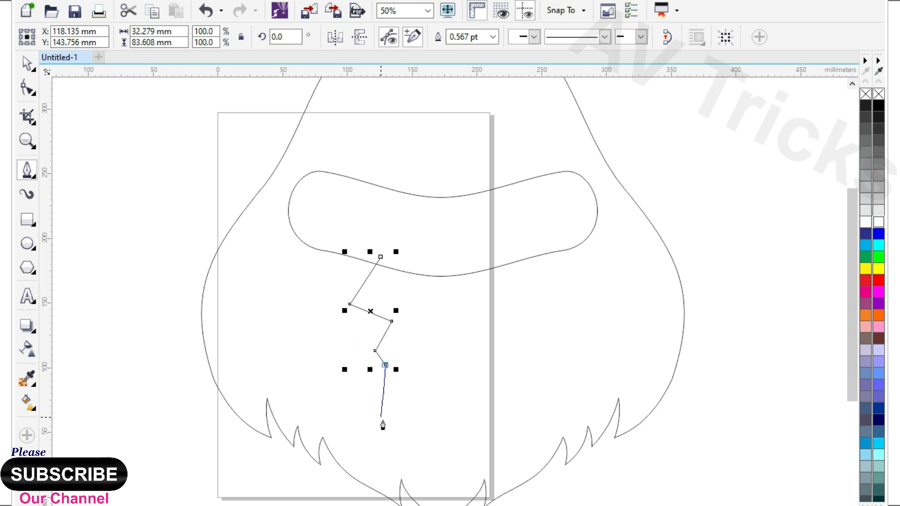
left_click(463, 442)
left_click(521, 419)
left_click(484, 251)
left_click(380, 258)
Convert all segments of the half muzzle outline to curves and bend its upper-left edge into an S-shape
key("F10")
key("ctrl+a")
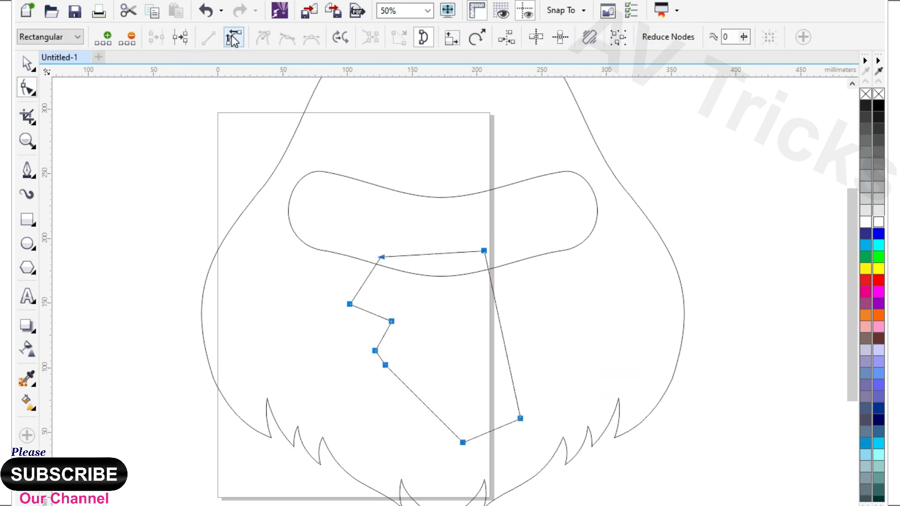
left_click(233, 39)
left_click(356, 338)
scroll(380, 267, "up", 1)
left_click(380, 247)
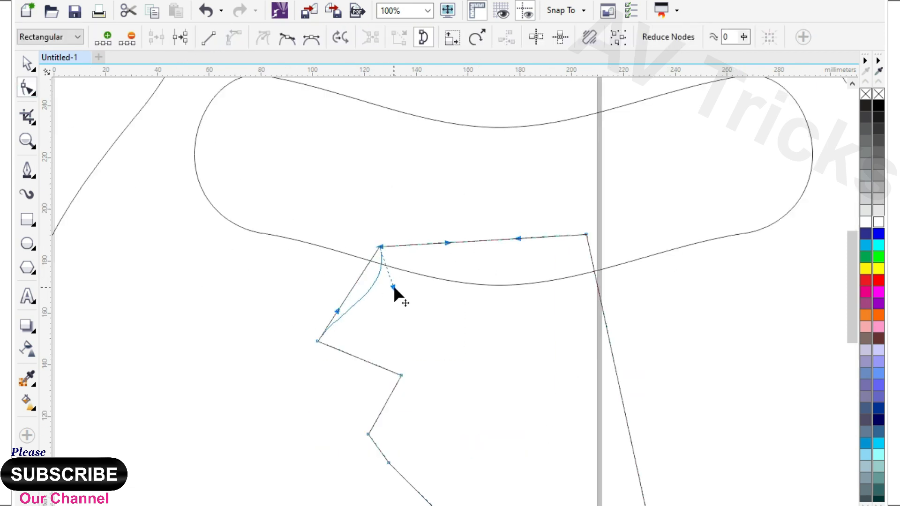
Bend the edge below the nose into a rounded nostril and delete the surplus lower node of the small notch beneath it
left_click_drag(345, 347, 344, 368)
scroll(353, 277, "down", 1)
scroll(366, 379, "up", 1)
left_click_drag(339, 384, 339, 386)
key("Delete")
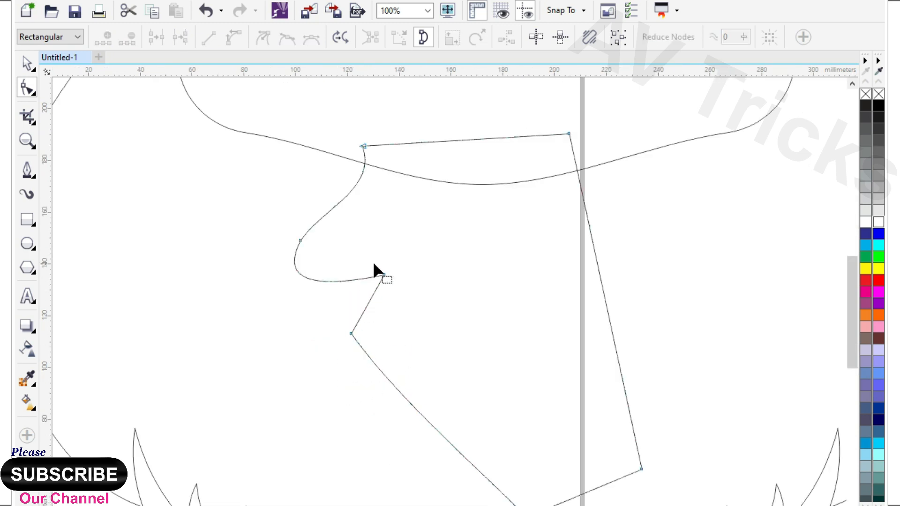
Bend the muzzle's lower-left edge into a round cheek curve and delete the remaining node just below the nostril corner
scroll(373, 263, "down", 1)
scroll(396, 352, "up", 1)
left_click(504, 428)
left_click_drag(448, 374, 294, 429)
left_click_drag(372, 307, 275, 329)
scroll(307, 311, "down", 1)
scroll(335, 254, "up", 1)
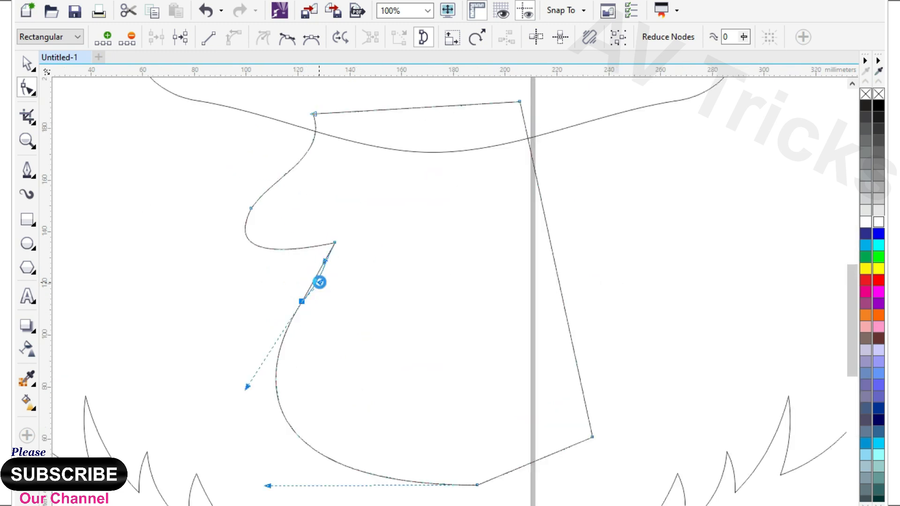
scroll(319, 283, "up", 1)
key("Delete")
Refine the cheek curve with its end handles and skew the half muzzle so its base shifts to the left
left_click(344, 239)
scroll(398, 241, "down", 1)
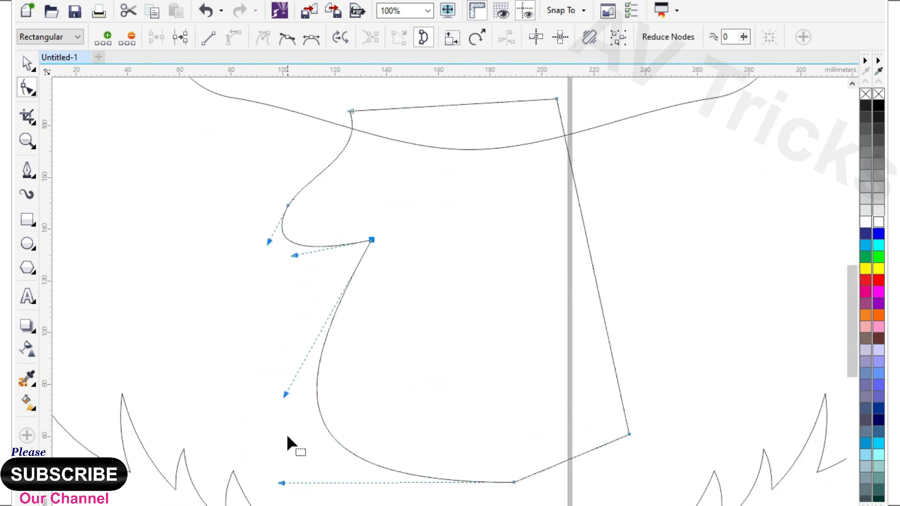
scroll(351, 270, "down", 1)
scroll(343, 380, "up", 1)
left_click_drag(294, 284, 332, 175)
left_click_drag(289, 373, 272, 389)
scroll(263, 391, "down", 1)
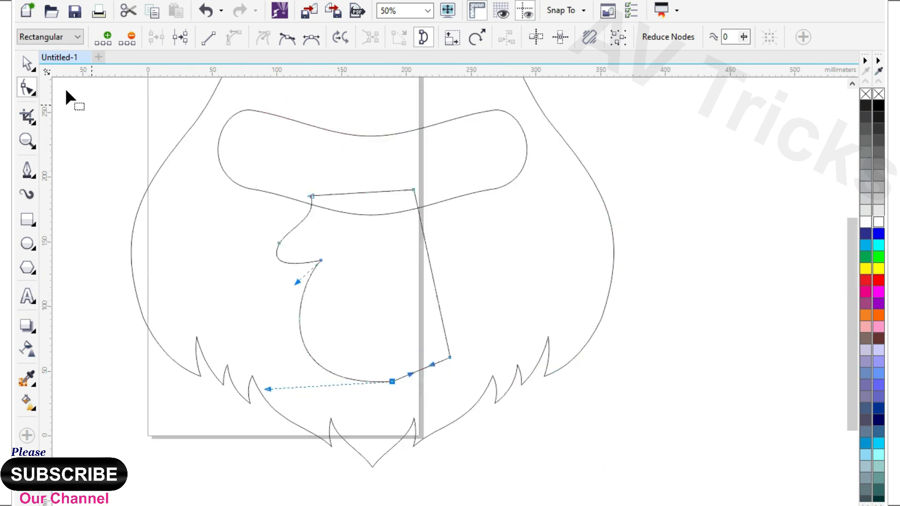
key("space")
left_click_drag(362, 386, 332, 386)
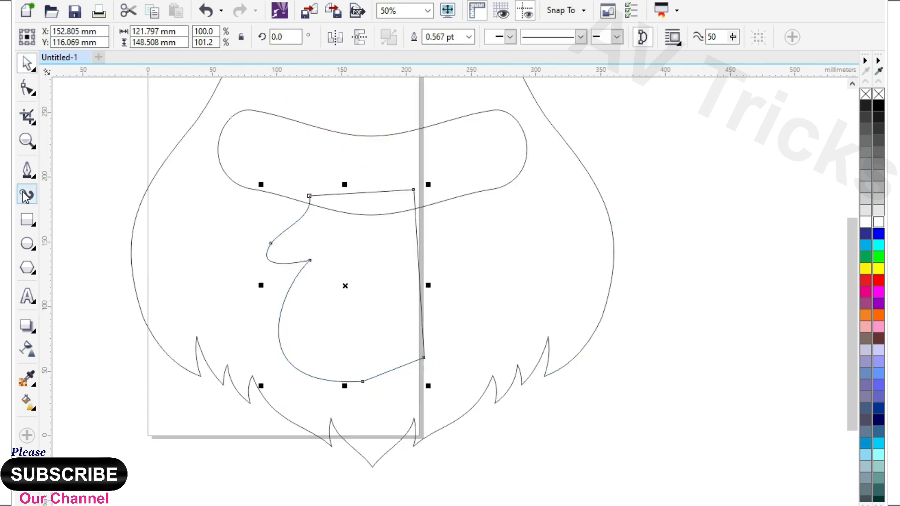
Cut off the half muzzle's right part with an overlapping rectangle using Simplify, and delete the rectangle
left_click_drag(511, 166, 360, 436)
left_click(343, 260, "shift")
left_click(490, 37)
left_click(546, 136)
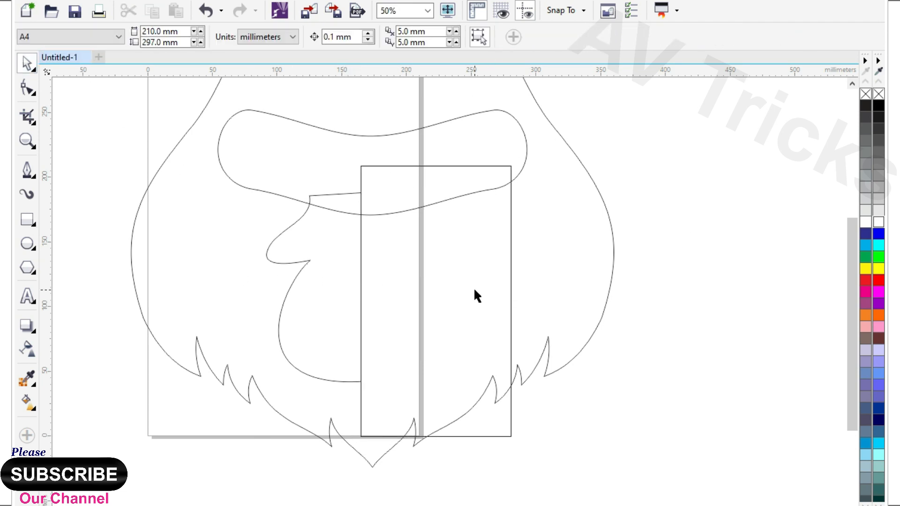
left_click(474, 287)
key("Delete")
Mirror a copy of the half muzzle to the right and weld the two halves into one shape
left_click(292, 300)
left_click_drag(261, 287, 424, 305)
right_click(424, 305)
left_click(339, 307, "shift")
left_click(418, 38)
left_click(593, 352)
Move the bottom centre node of the muzzle downwards and adjust its two handles to round the chin
left_click(418, 338)
key("F10")
left_click_drag(337, 346, 372, 405)
key("Delete")
key("ctrl+z")
left_click_drag(352, 353, 387, 413)
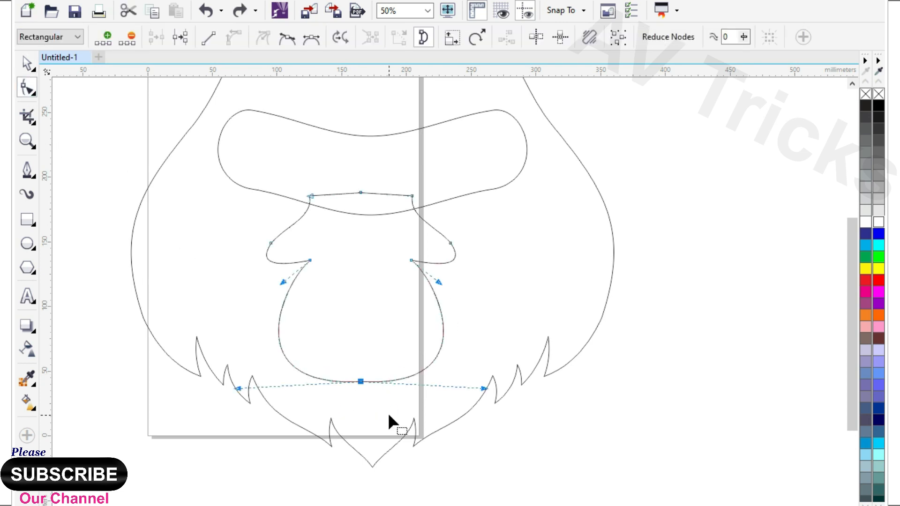
left_click_drag(361, 382, 360, 400)
left_click_drag(482, 405, 475, 391)
left_click_drag(234, 407, 260, 388)
Centre the muzzle horizontally on the head and weld it to the eye band as one face shape
left_click(27, 64)
scroll(406, 300, "down", 1)
left_click(427, 230, "shift")
key("c")
left_click(689, 347)
left_click(412, 300)
left_click(446, 229, "shift")
left_click(418, 37)
left_click(589, 233)
Draw a closed five-point zigzag outline with the Pen tool for a brow hair tuft above the eye band's centre
scroll(379, 195, "up", 1)
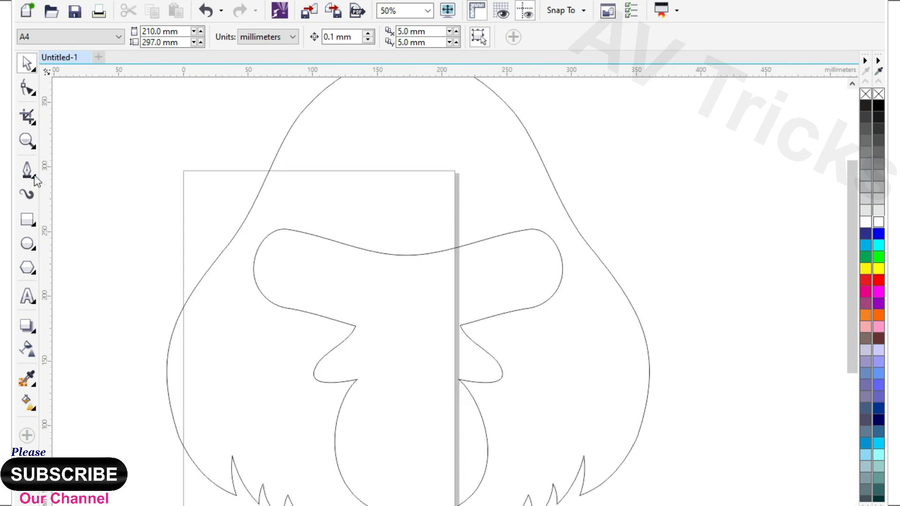
left_click(27, 170)
scroll(440, 283, "up", 1)
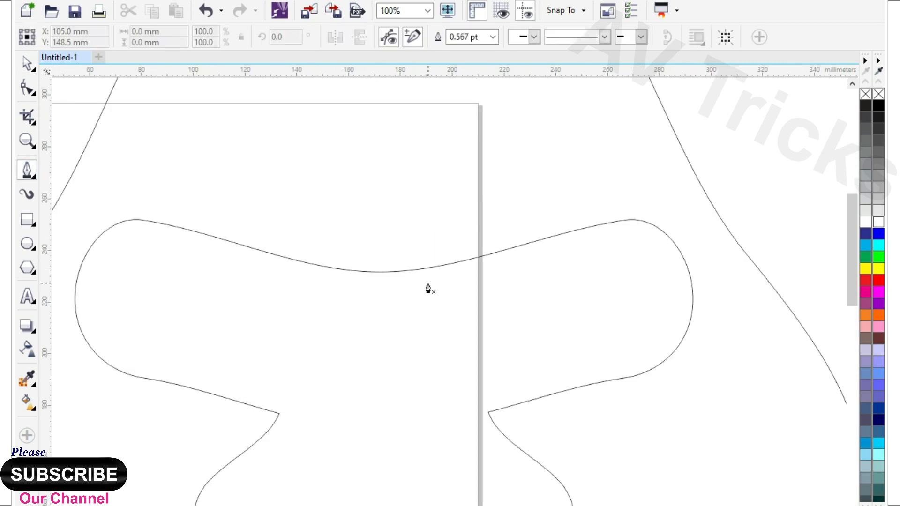
left_click(522, 184)
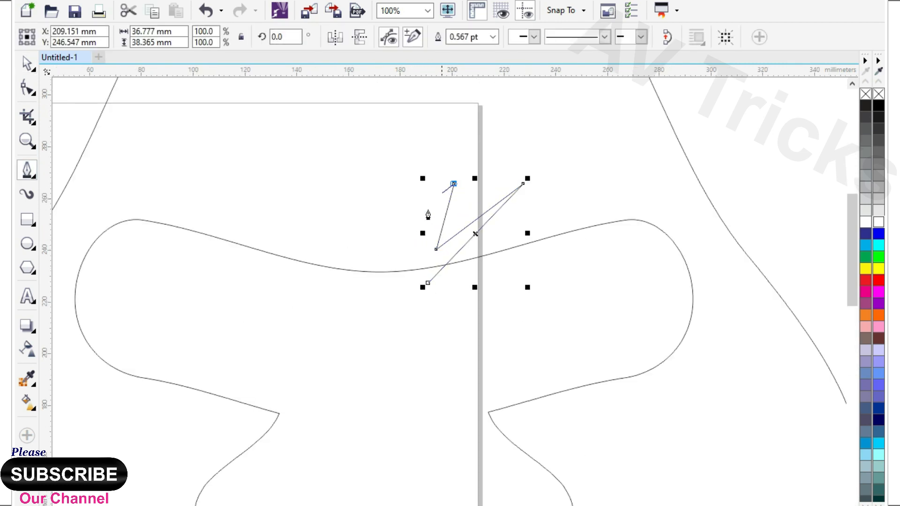
left_click(375, 290)
Convert the tuft's segments to curves and bend its edges into two pointed hair strands
key("F10")
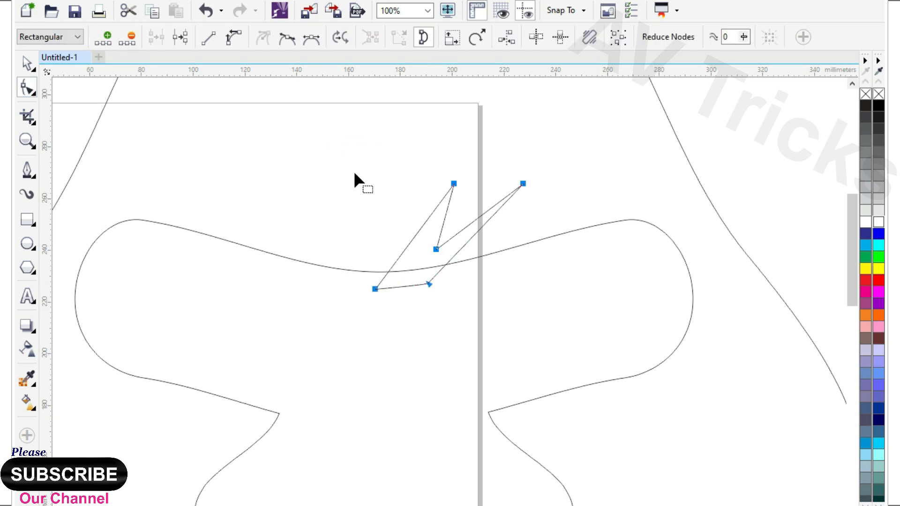
scroll(442, 380, "down", 1)
scroll(415, 352, "up", 1)
left_click(453, 298)
left_click(446, 262)
left_click_drag(444, 261, 495, 250)
left_click_drag(466, 278, 454, 278)
Shift the inner strand's tip slightly outwards and refine the curves on both sides of it
scroll(478, 219, "up", 1)
left_click_drag(488, 204, 502, 207)
left_click_drag(433, 268, 425, 247)
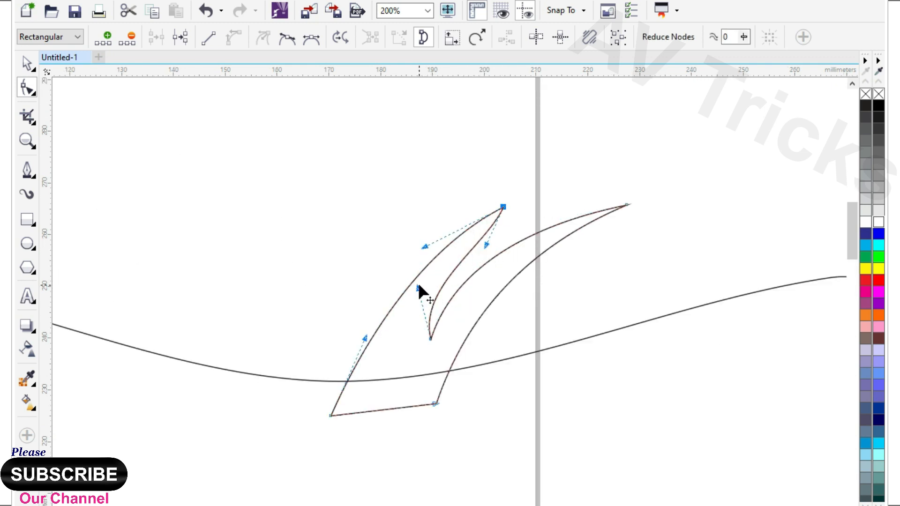
left_click_drag(418, 287, 434, 273)
Rotate the hair tuft slightly clockwise and move it onto the upper edge of the eye band
left_click(25, 68)
left_click(523, 264)
left_click_drag(631, 202, 656, 236)
scroll(464, 299, "down", 1)
left_click_drag(424, 284, 439, 290)
Mirror a copy of the hair tuft to the left and weld both tufts to the face shape
left_click_drag(562, 281, 341, 280)
right_click(342, 280)
left_click(429, 318, "shift")
left_click(531, 361, "shift")
scroll(452, 281, "down", 1)
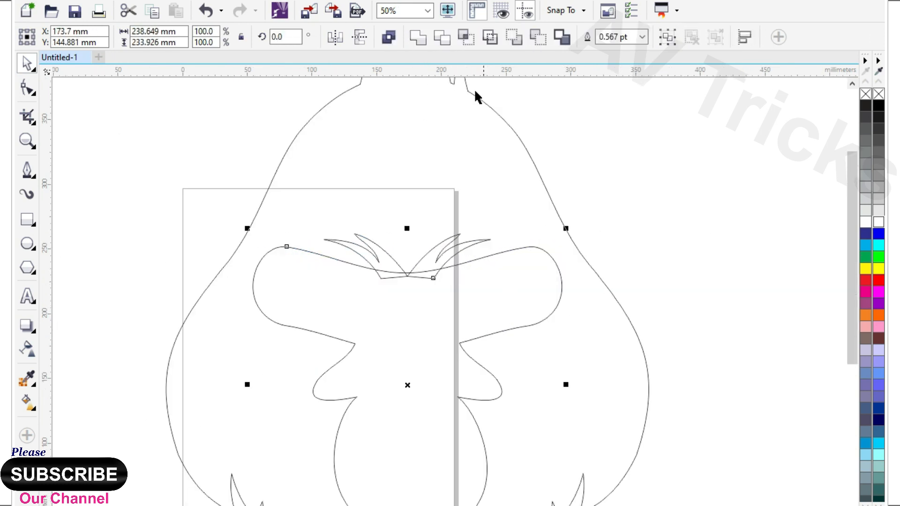
left_click(418, 37)
left_click(682, 229)
Move the face shape's bottom centre node slightly up and adjust its two handles to even out the chin
scroll(439, 213, "down", 2)
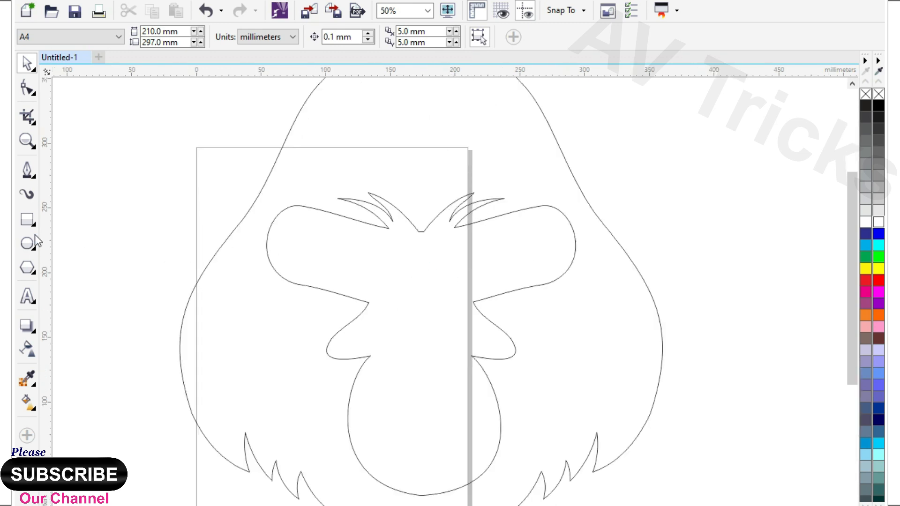
left_click(27, 170)
scroll(494, 230, "down", 1)
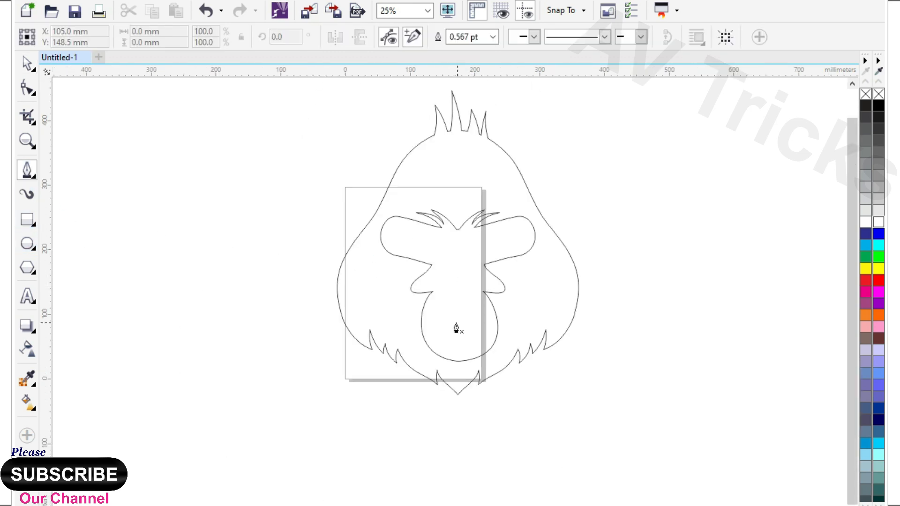
scroll(456, 327, "up", 1)
left_click(26, 87)
left_click(457, 399)
mouse_move(460, 398)
left_mouse_down()
mouse_move(459, 376)
mouse_move(460, 388)
left_mouse_up()
left_click_drag(583, 382, 588, 381)
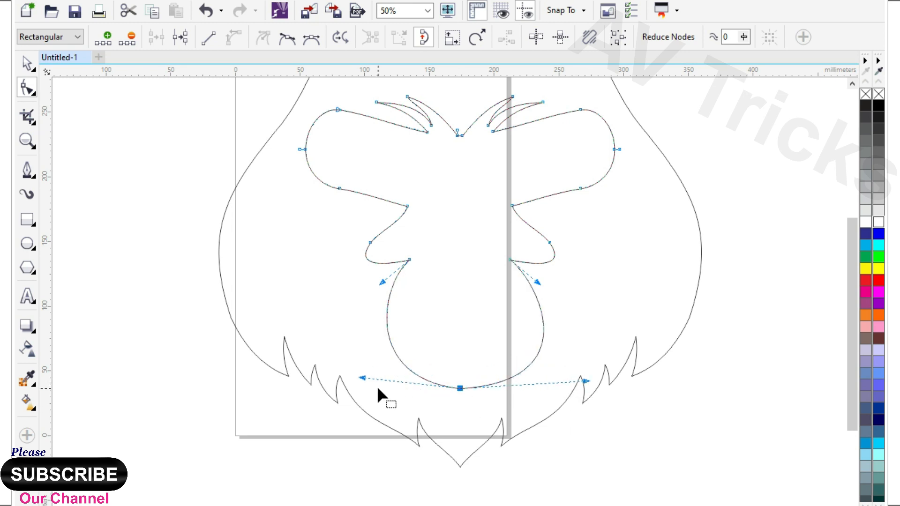
left_click_drag(349, 382, 346, 382)
scroll(436, 361, "down", 1)
Move the whole face shape slightly upwards inside the head outline
left_click(27, 63)
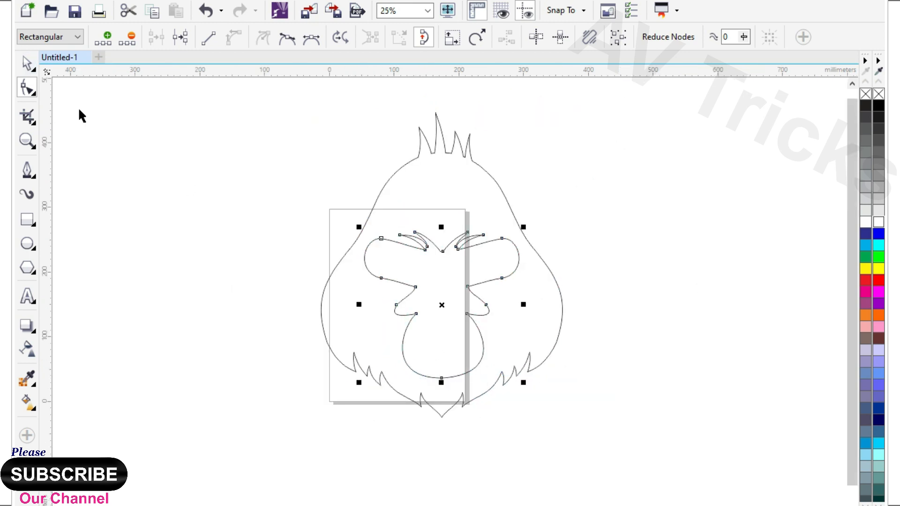
left_click(338, 251)
scroll(339, 255, "down", 1)
scroll(396, 206, "up", 1)
left_click(396, 324)
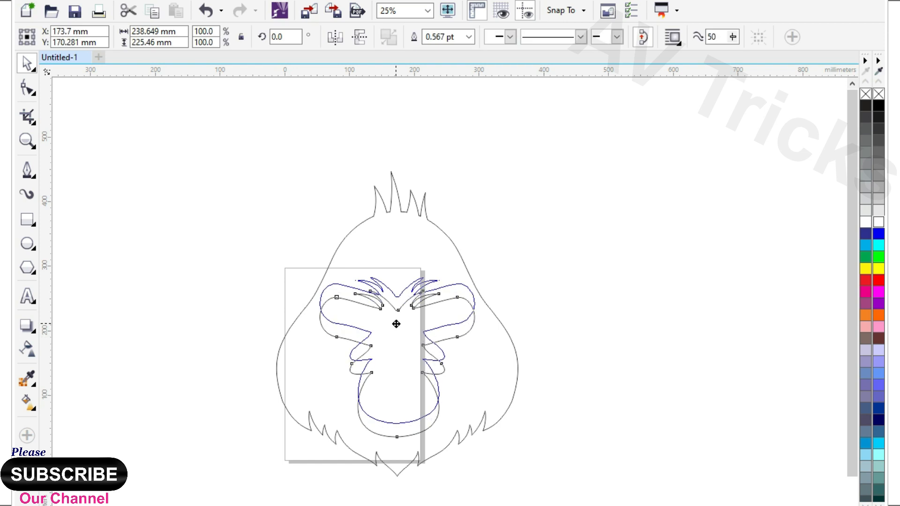
left_click(565, 309)
Select all nodes in the lower part of the face shape and move them down to lengthen the face
left_click_drag(291, 305, 539, 466)
scroll(449, 358, "up", 1)
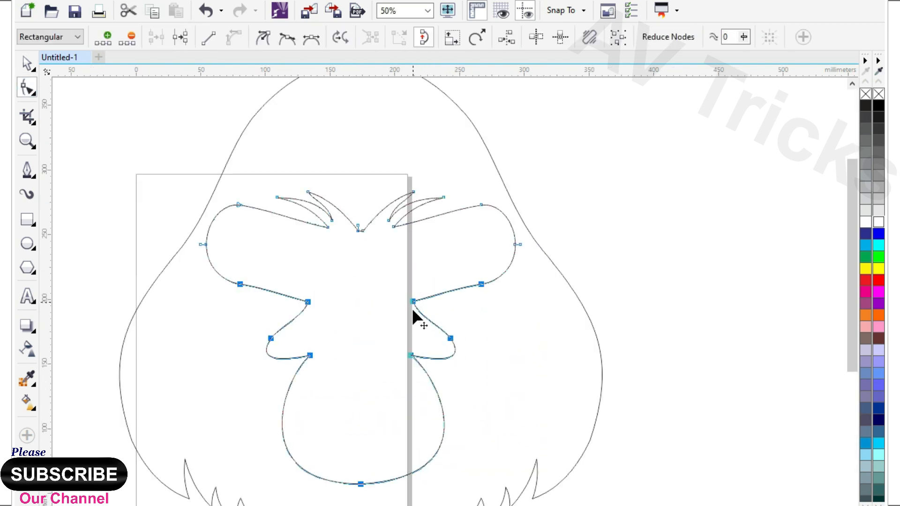
scroll(500, 291, "up", 1)
Reshape the outer curves of both eye areas and delete the side node on each
left_click(445, 322)
left_click_drag(483, 317, 538, 302)
left_click_drag(500, 197, 550, 234)
key("Delete")
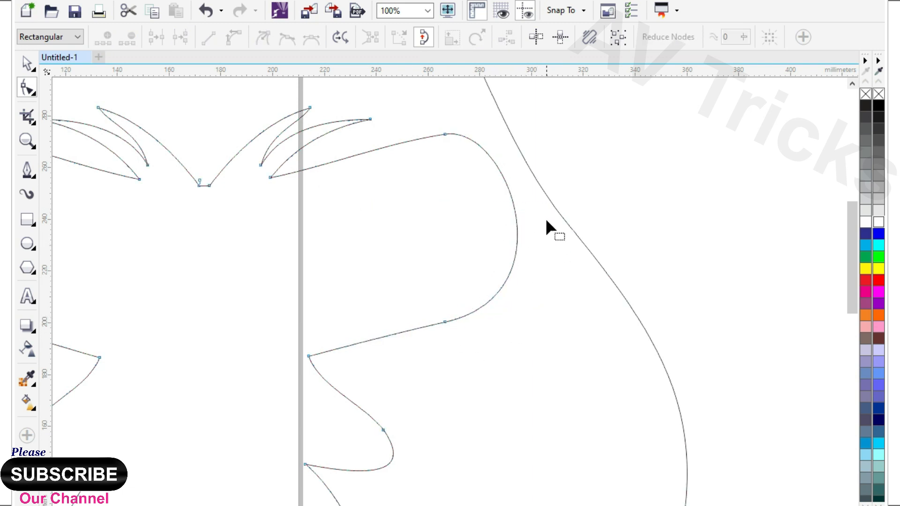
scroll(549, 218, "down", 1)
scroll(165, 188, "up", 1)
left_click_drag(252, 226, 300, 262)
key("Delete")
Bend the lower edges of both eye areas upwards into arches above the nose
left_click(344, 353)
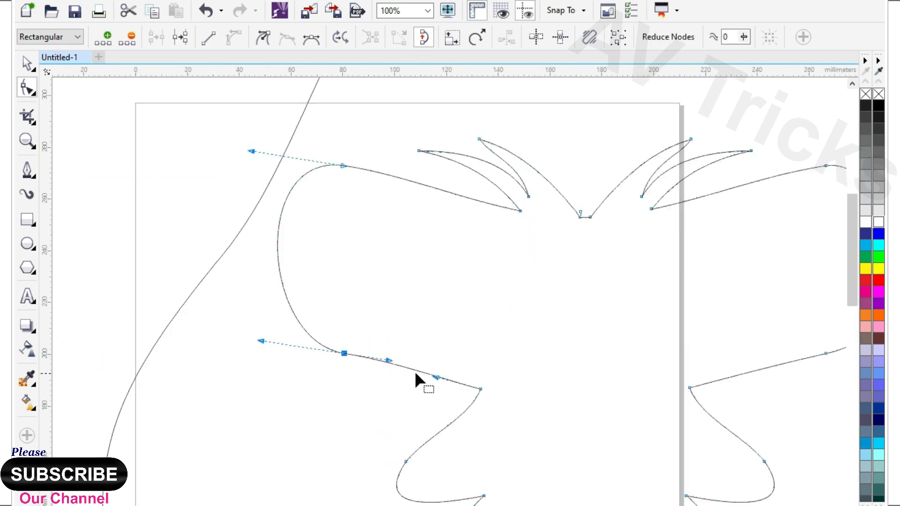
left_click_drag(438, 376, 444, 350)
scroll(279, 292, "down", 1)
scroll(523, 332, "up", 1)
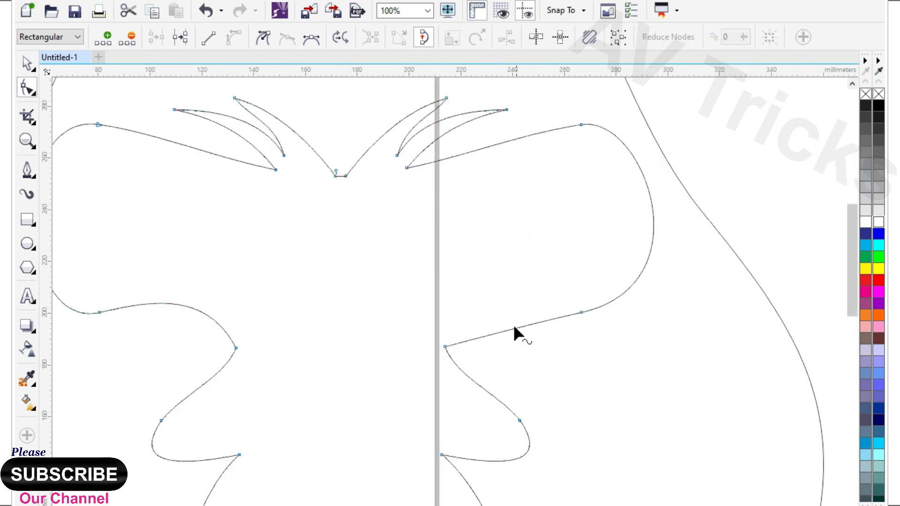
left_click_drag(521, 326, 513, 316)
scroll(504, 309, "down", 1)
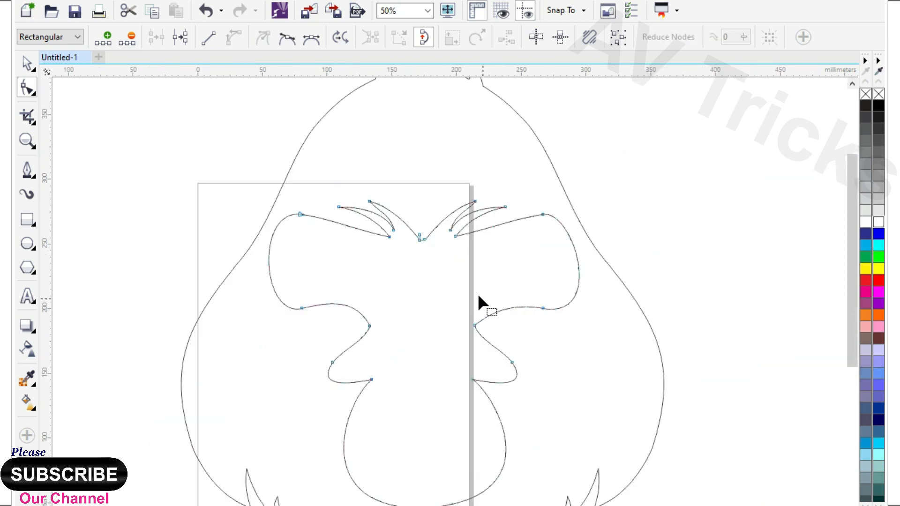
Draw a circle inside the left eye area and resize it to about 54.8 mm in diameter
left_click(28, 68)
left_click(101, 157)
left_click(27, 244)
scroll(355, 243, "down", 1)
scroll(350, 252, "up", 2)
left_click_drag(250, 197, 414, 362)
left_click_drag(317, 269, 295, 251)
left_click_drag(398, 350, 379, 330)
Add two smaller concentric copies of the eye circle, about 50.5 mm and 37.8 mm in diameter
scroll(434, 258, "down", 1)
scroll(401, 238, "up", 1)
left_click_drag(441, 187, 453, 225)
scroll(374, 205, "up", 1)
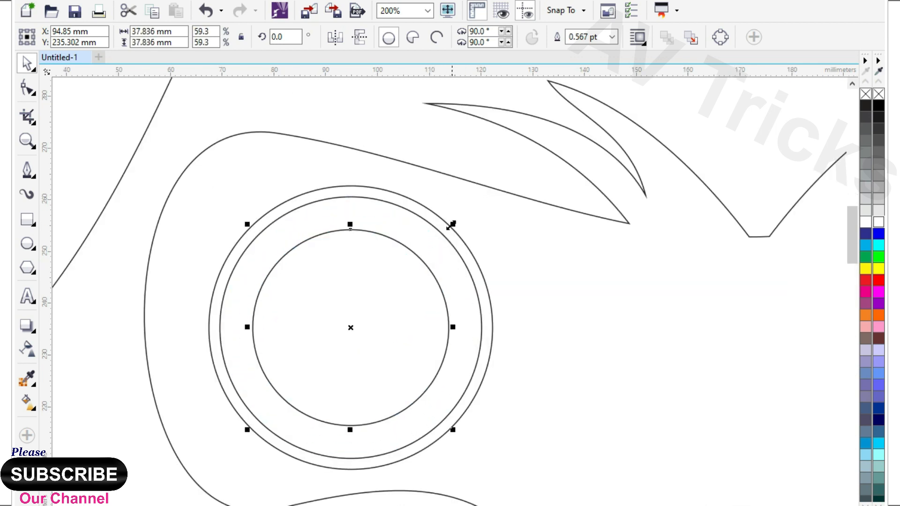
Combine the middle eye circle with an in-place copy of the innermost circle to form the iris ring
left_click_drag(389, 327, 348, 404)
key("ctrl+z")
left_click(394, 224, "shift")
scroll(418, 191, "down", 1)
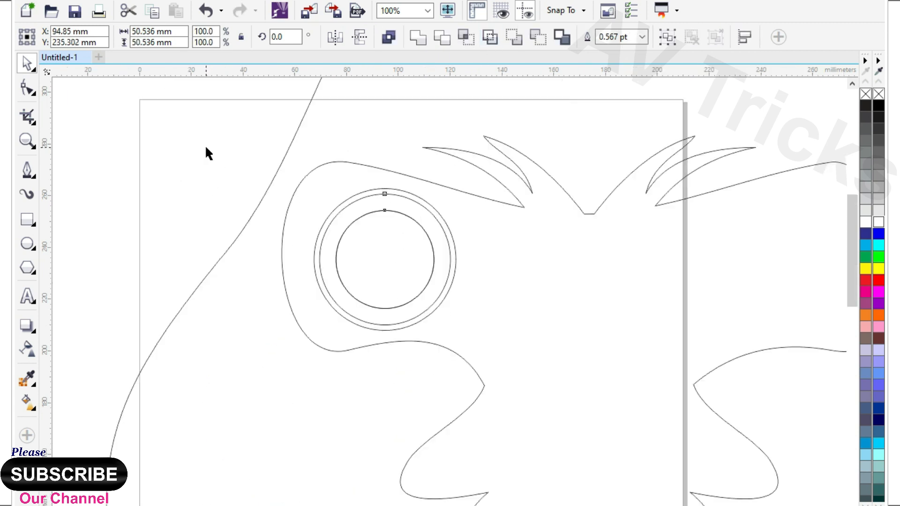
left_click(206, 148)
scroll(430, 222, "up", 1)
Fill the iris ring with light brown and the innermost pupil circle with black
left_click(430, 222)
left_click(867, 503)
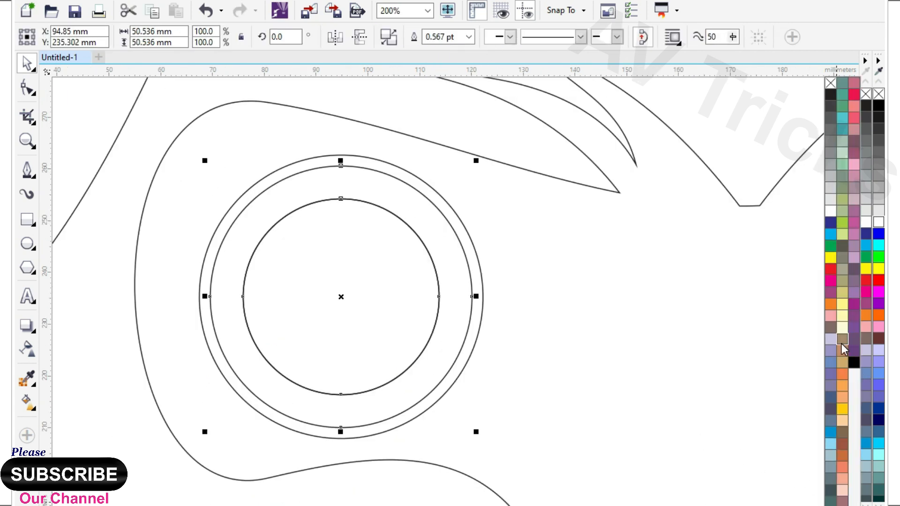
left_click(841, 343)
left_click(345, 291)
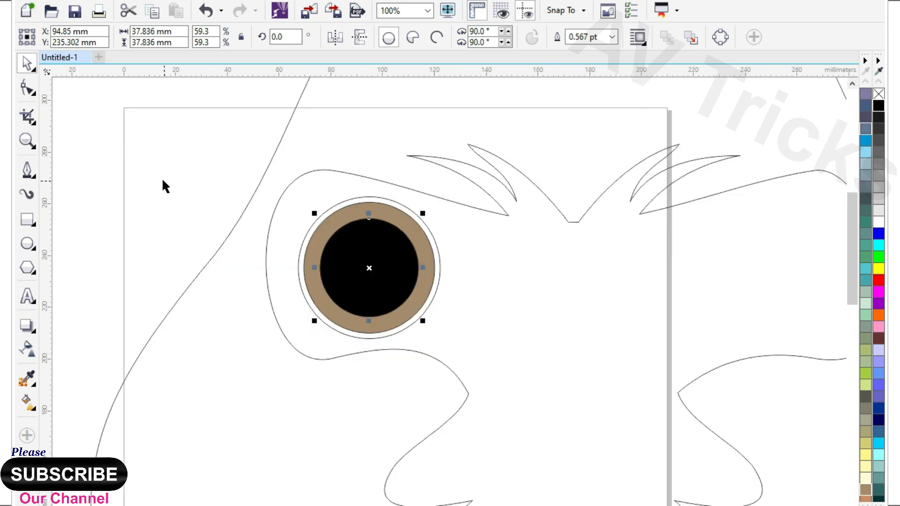
left_click(161, 178)
Fill the outermost circle of the left eye with black
scroll(372, 195, "up", 1)
left_click(375, 199)
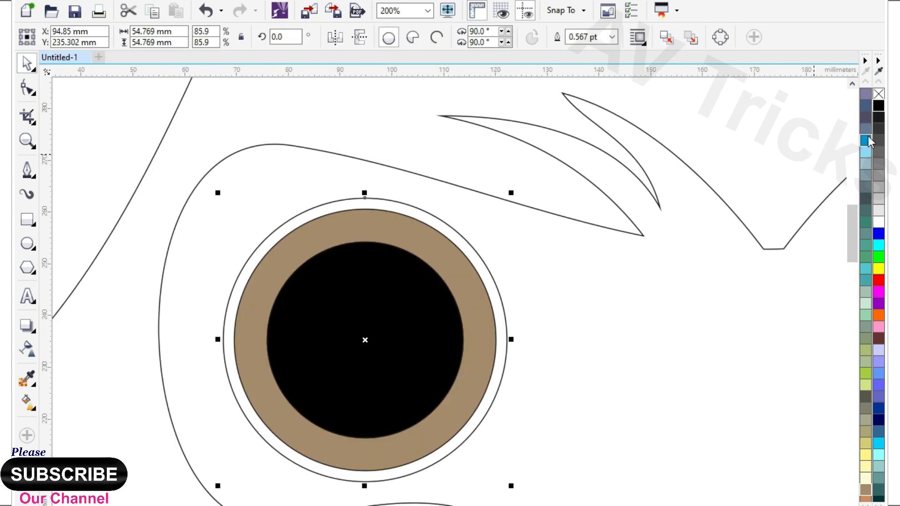
left_click(878, 108)
scroll(431, 186, "down", 1)
left_click(241, 177)
Offset a copy of the pupil circle up and to the left, intersect it with the pupil, and delete the leftover copy
left_click(429, 253)
scroll(429, 253, "up", 1)
right_click(409, 214)
left_click_drag(429, 253, 468, 234)
key("ctrl+z")
left_click_drag(383, 264, 379, 257)
left_click(406, 346, "shift")
left_click(466, 37)
left_click(300, 188)
key("Delete")
Fill the exposed lower crescent of the pupil with very dark grey
left_click(408, 345)
left_click(878, 129)
left_click(878, 118)
scroll(367, 228, "down", 1)
left_click(147, 194)
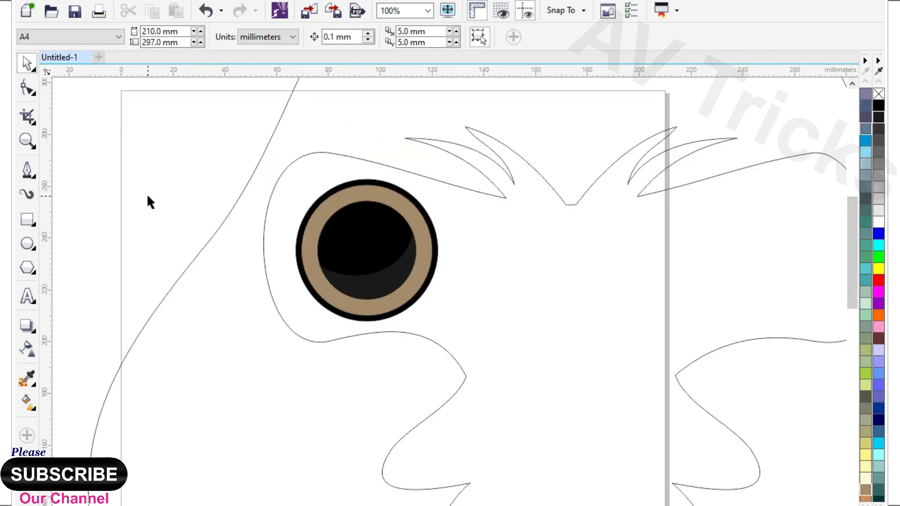
Create an inward contour of the iris ring, about 48.7 mm in outer diameter
scroll(360, 223, "up", 1)
left_click(380, 168)
left_click(29, 336)
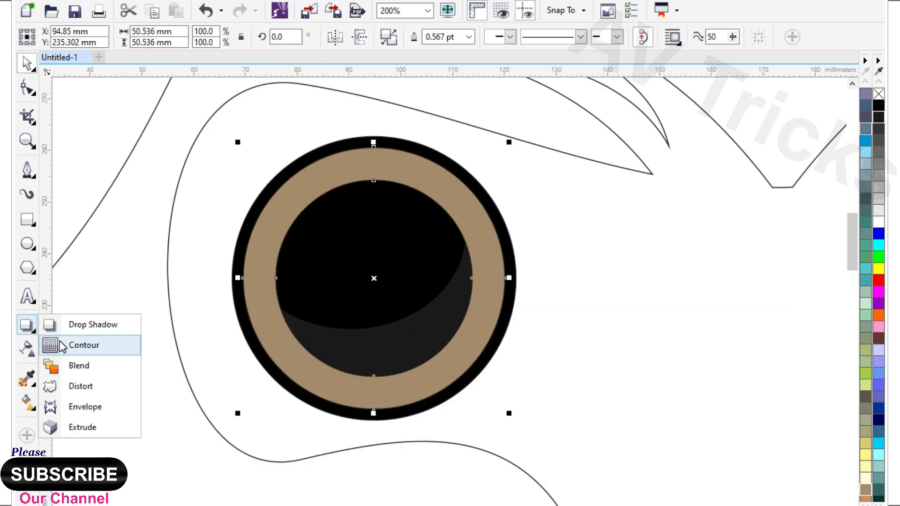
left_click(75, 343)
mouse_move(412, 165)
left_mouse_down()
mouse_move(426, 156)
mouse_move(413, 153)
left_mouse_up()
left_click(24, 66)
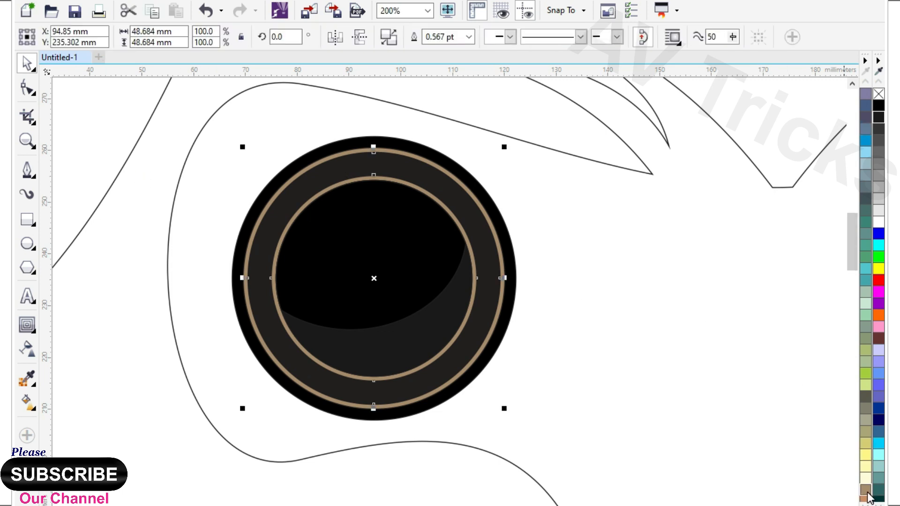
Fill the inner iris contour ring with white and apply a uniform transparency of 80
left_click(878, 222)
left_click(27, 350)
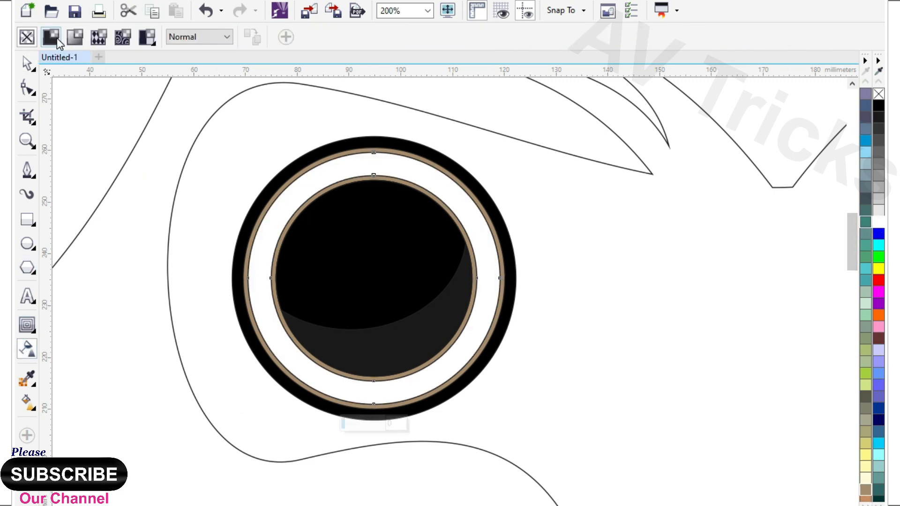
left_click(56, 39)
left_click_drag(329, 36, 285, 38)
type("80")
key("Return")
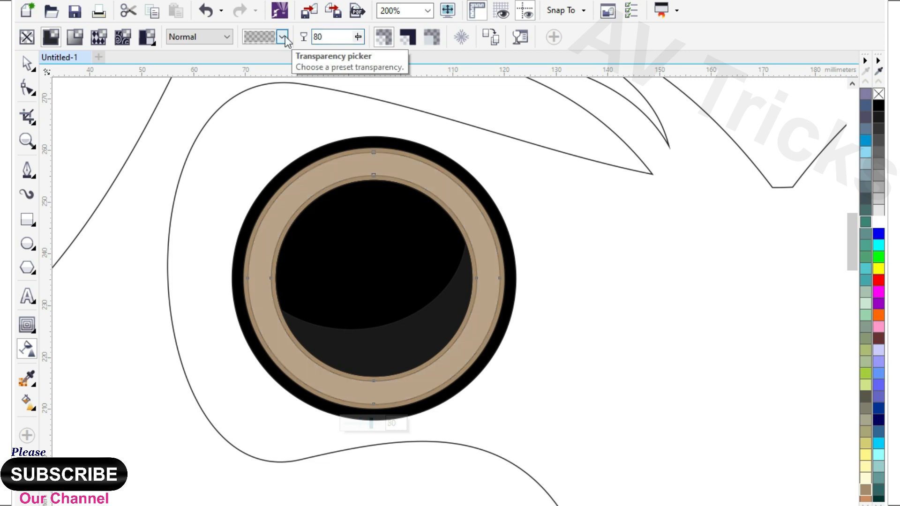
left_click(26, 63)
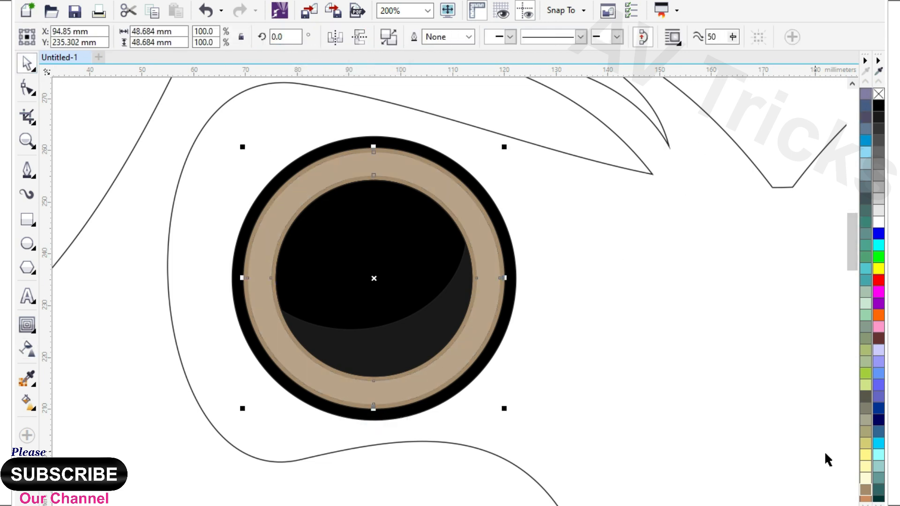
Recolour the inner iris ring light beige and remove its transparency
left_click(865, 491)
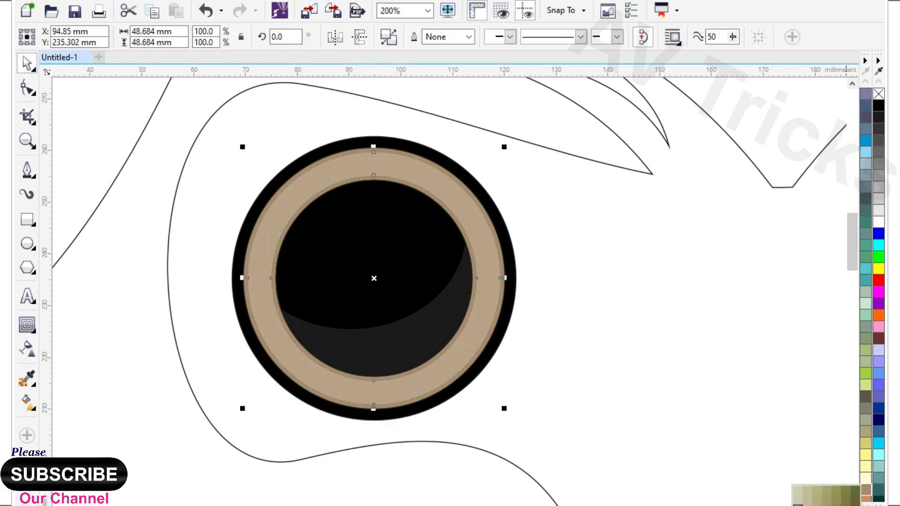
left_click(798, 505)
left_click(26, 349)
left_click(26, 38)
left_click(27, 63)
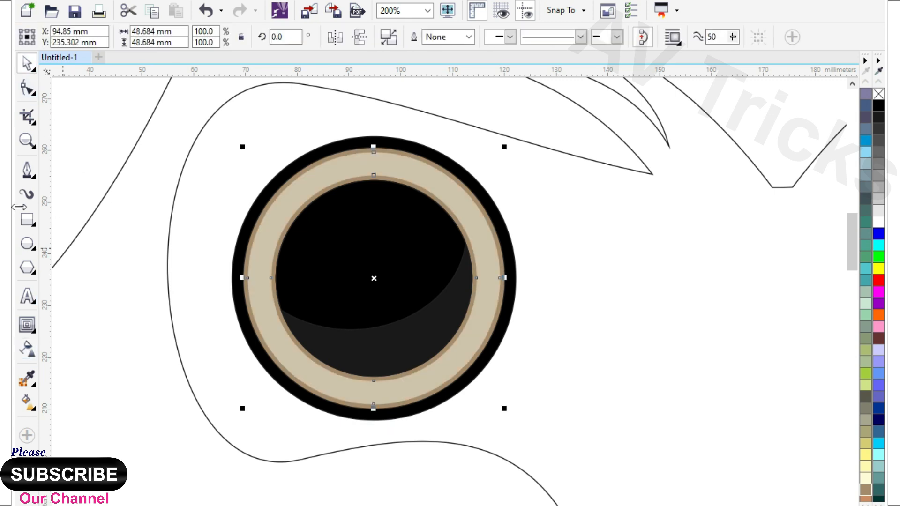
Draw a closed straight-sided cutting shape with the Pen tool, crossing the iris mid-height and enclosing the eye's upper half
left_click(28, 169)
scroll(263, 298, "up", 2)
left_click(238, 319)
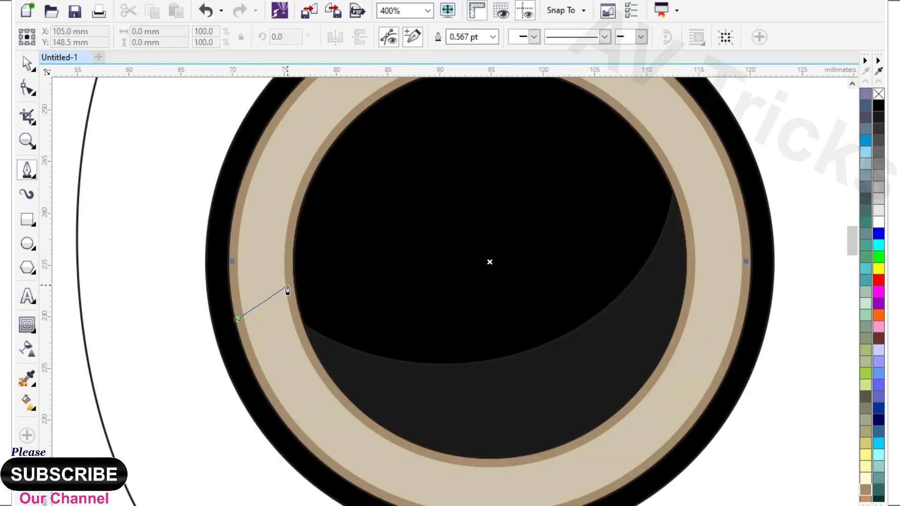
left_click(288, 284)
left_click(692, 264)
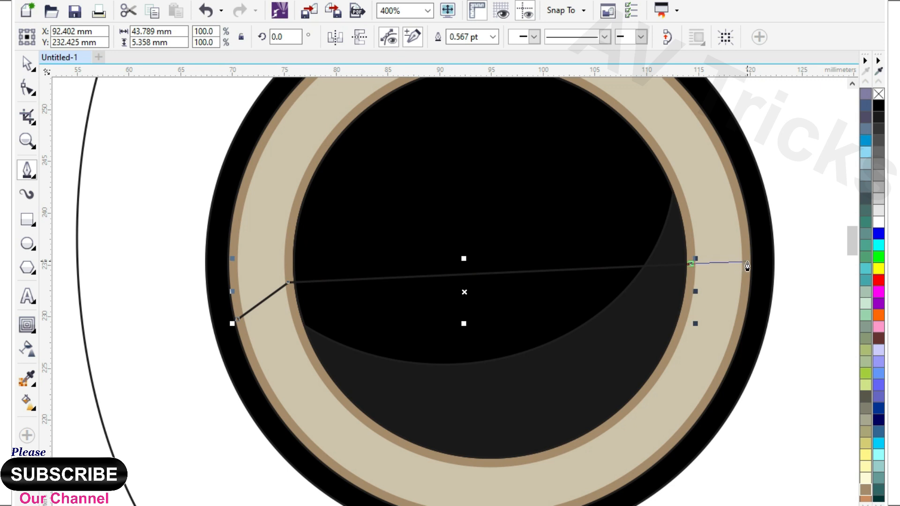
left_click(748, 261)
scroll(748, 262, "down", 1)
left_click(650, 221)
left_click(581, 149)
left_click(363, 148)
left_click_drag(296, 246, 300, 260)
left_click(383, 324)
Convert the cutting shape to curves and bend its two short edges across the iris ring into upward arcs
left_click(28, 89)
left_click_drag(283, 117, 691, 372)
left_click(213, 34)
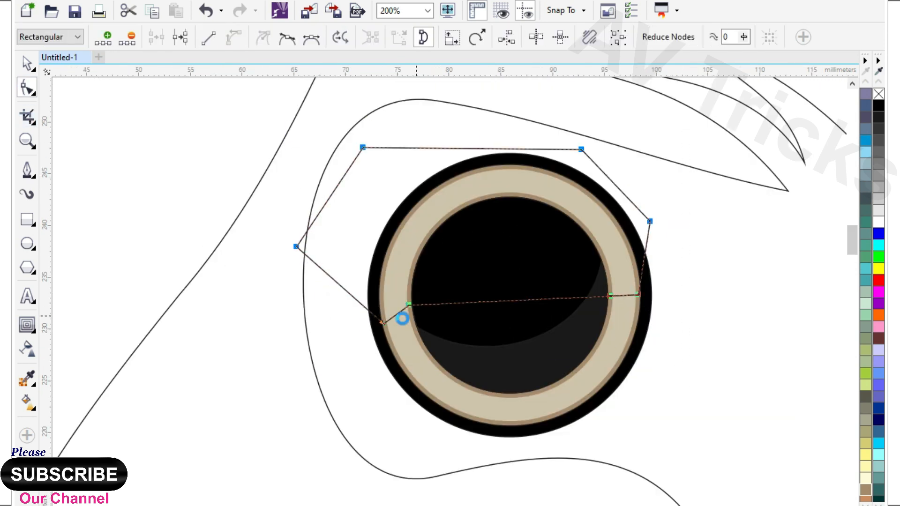
scroll(397, 313, "up", 2)
left_click_drag(398, 313, 390, 307)
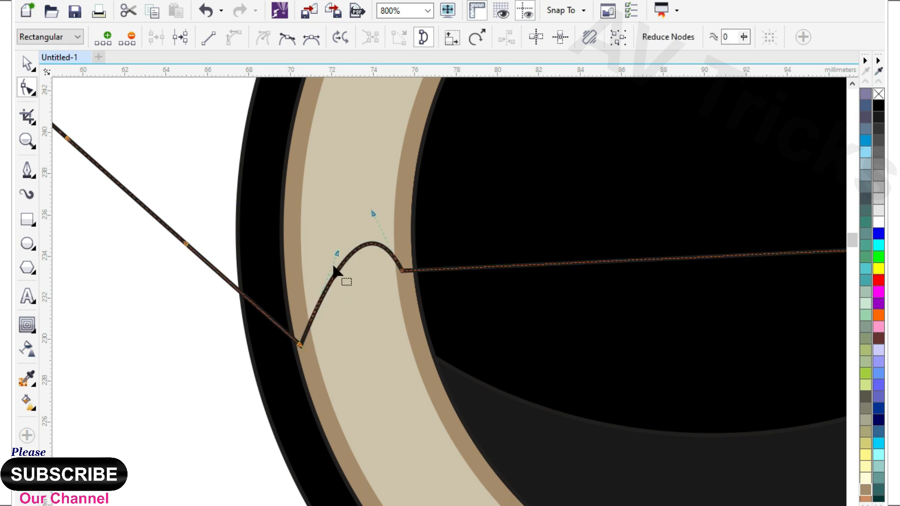
scroll(303, 253, "down", 3)
scroll(575, 310, "up", 3)
left_click_drag(575, 307, 600, 253)
left_click(524, 309)
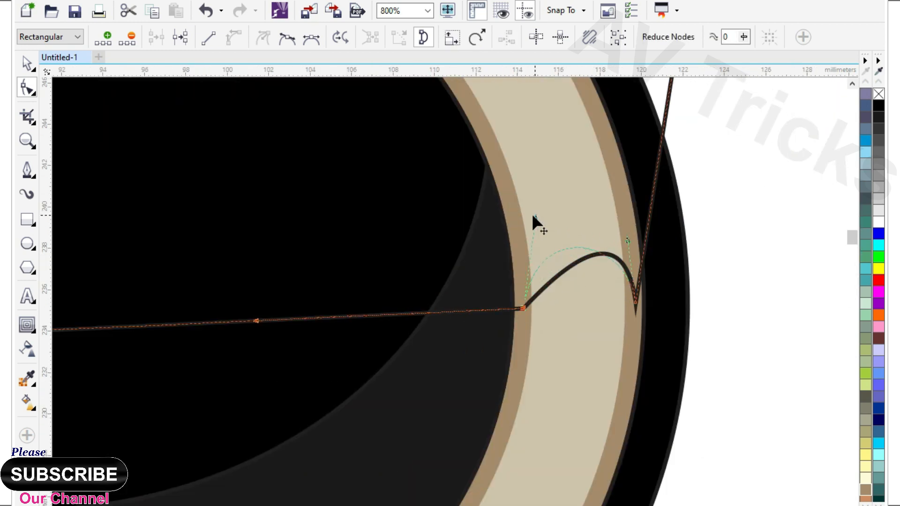
left_click_drag(535, 215, 534, 216)
Cut the upper part off the beige iris ring with the drawn shape and delete the cutting shape
scroll(534, 215, "down", 1)
key("space")
scroll(516, 105, "down", 1)
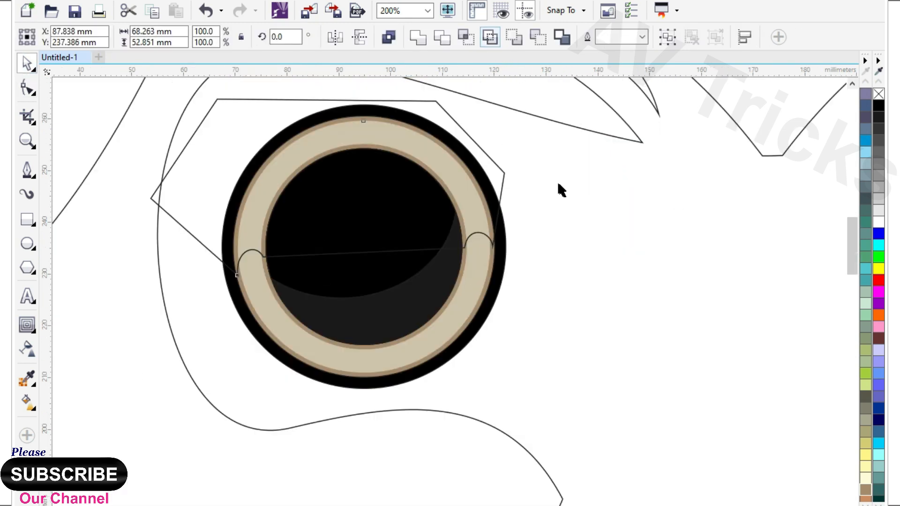
left_click(558, 184)
left_click(491, 162)
key("Delete")
scroll(424, 317, "down", 1)
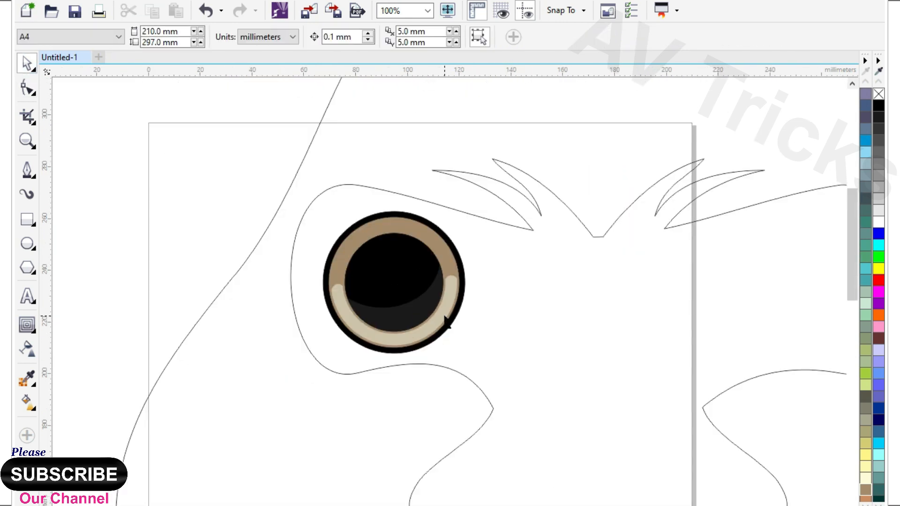
Draw a small circle at the pupil's upper left and fill it with white as a highlight
left_click(27, 243)
scroll(315, 332, "up", 1)
scroll(439, 153, "up", 1)
left_click_drag(349, 142, 461, 253)
key("space")
left_click(878, 222)
Remove the outlines from all parts of the left eye and group them
scroll(372, 205, "down", 1)
scroll(333, 218, "down", 2)
left_click_drag(208, 188, 415, 284)
right_click(879, 93)
key("ctrl+g")
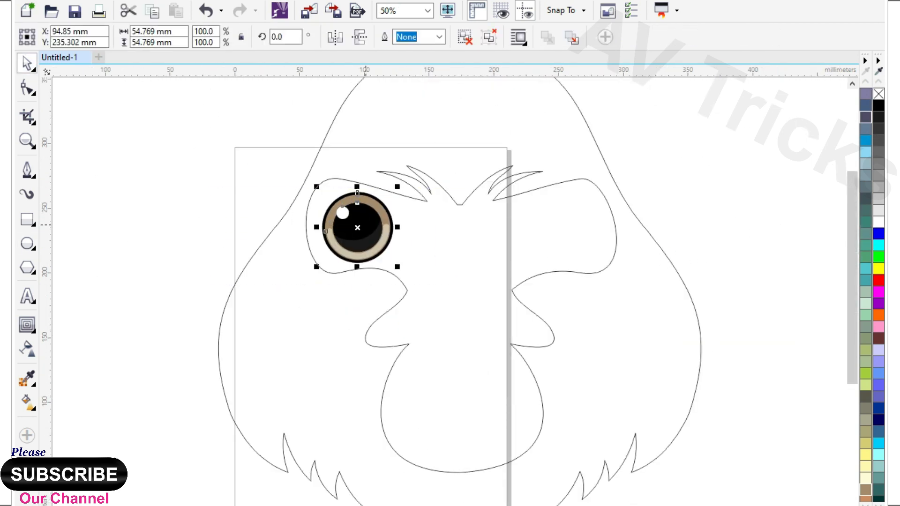
Place a mirrored copy of the grouped eye inside the right eye area
scroll(365, 225, "up", 1)
left_click_drag(273, 229, 354, 243)
right_click(354, 243)
scroll(350, 245, "down", 1)
left_click_drag(417, 251, 551, 261)
scroll(433, 229, "down", 1)
left_click(691, 280)
Try filling the head shape with black
left_click(444, 193)
left_click(879, 106)
key("ctrl+z")
key("Escape")
Try light brown and orange fills on the face shape and settle on a light orange
left_click(441, 284)
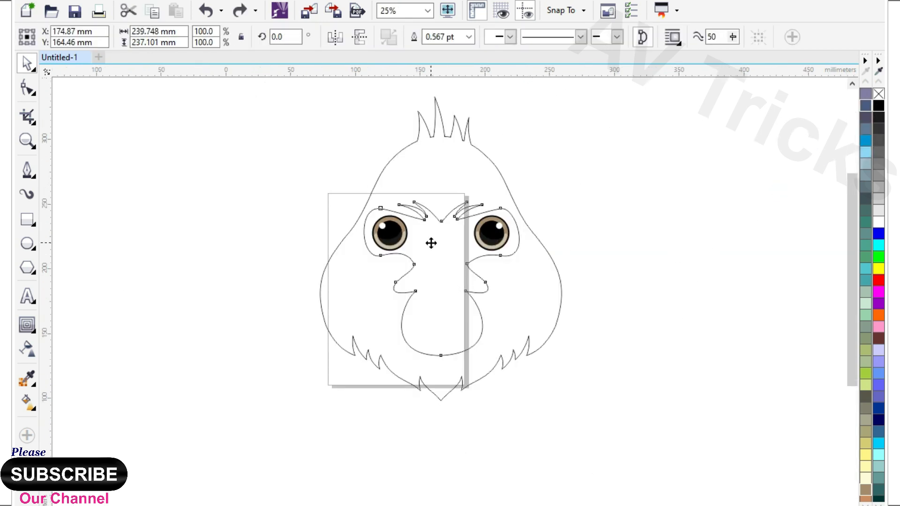
scroll(430, 243, "up", 1)
left_click(867, 494)
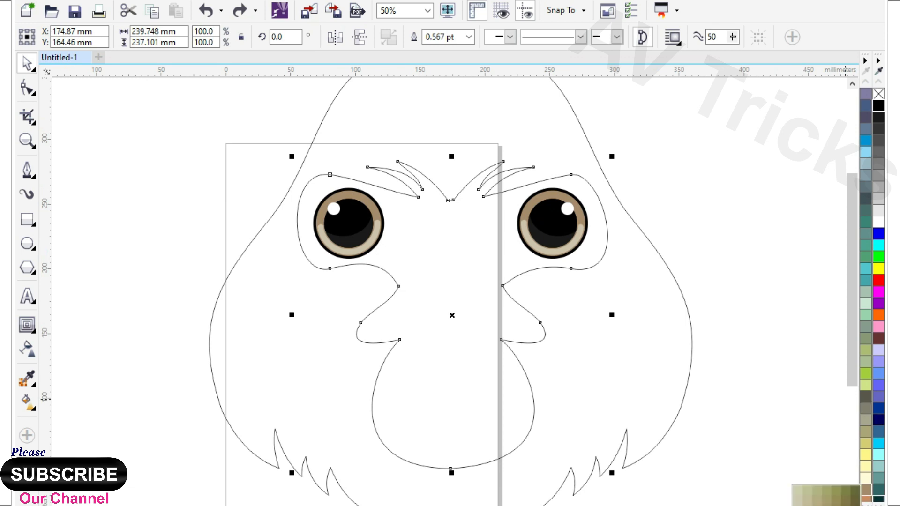
left_click(827, 505)
left_click(866, 489)
scroll(431, 322, "down", 1)
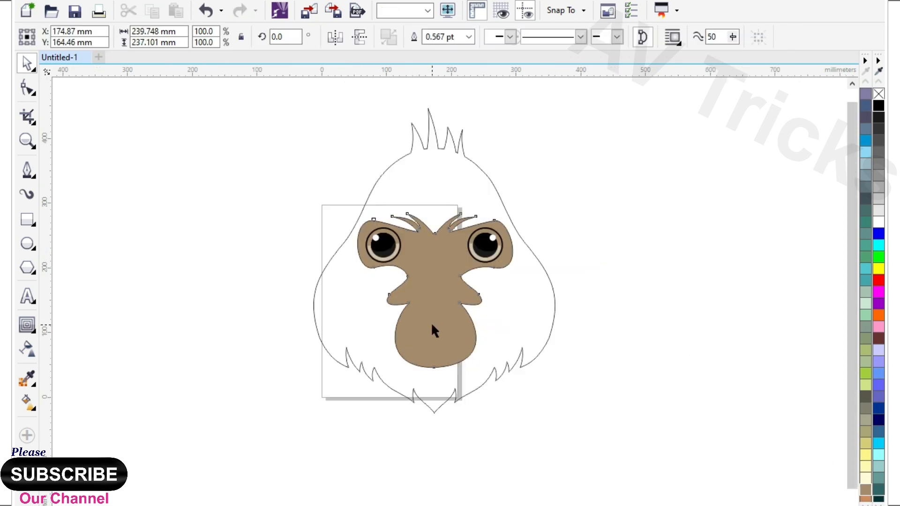
left_click(883, 452)
left_click(857, 389)
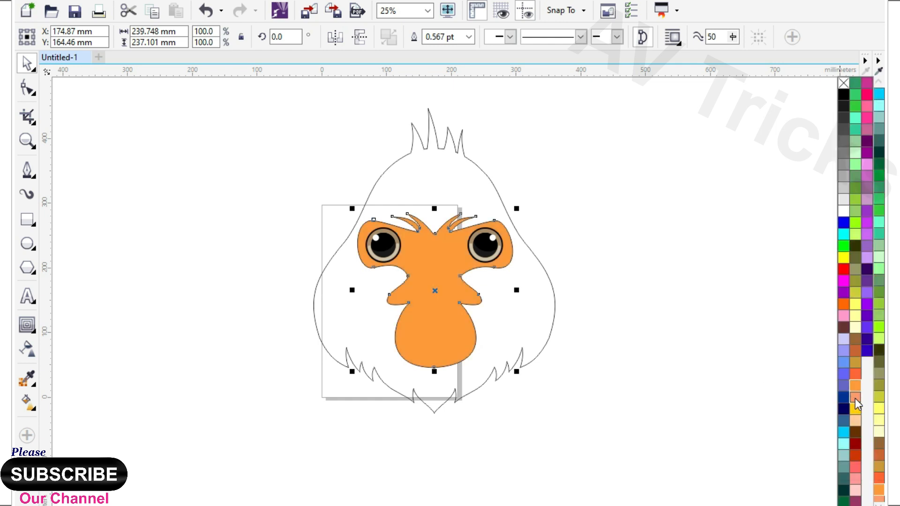
left_click(855, 398)
left_click(820, 421)
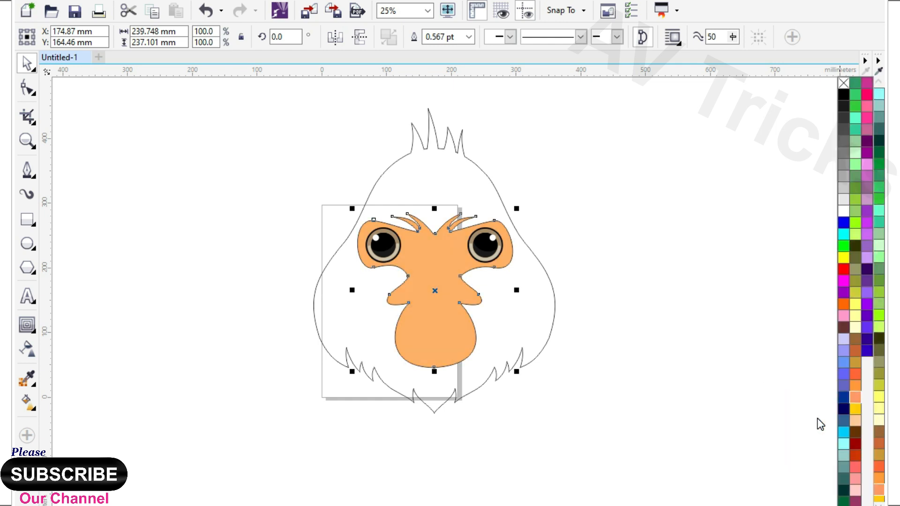
Fill the head silhouette around the face with near-black
left_click(496, 207)
left_click(866, 505)
left_click(830, 95)
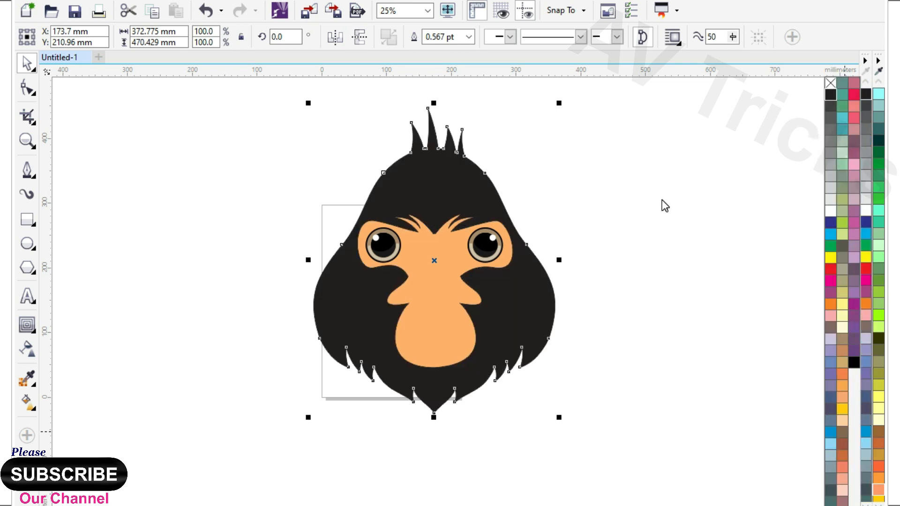
left_click(629, 288)
Draw an ellipse about 91 × 54.5 mm on the lower muzzle and add a raised copy widened to about 107.4 mm
scroll(424, 345, "up", 1)
left_click(30, 243)
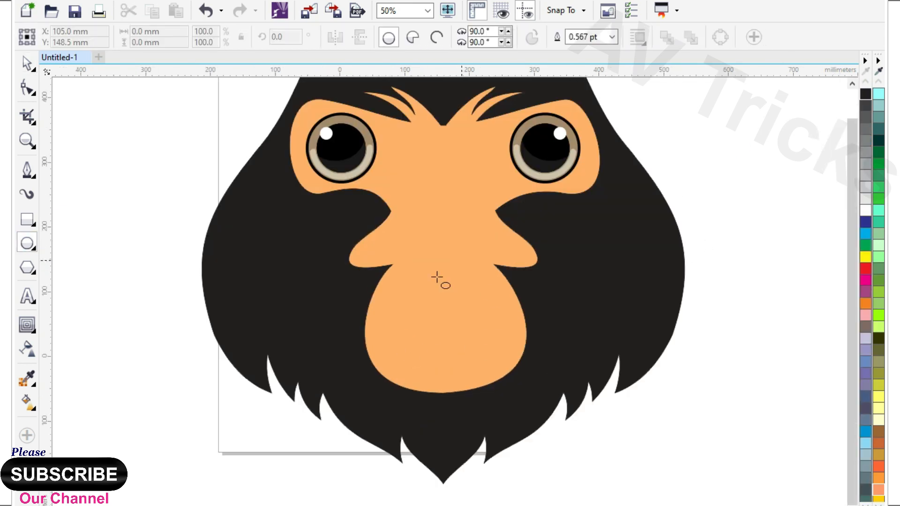
scroll(436, 277, "down", 1)
scroll(410, 320, "up", 1)
left_click_drag(423, 281, 541, 347)
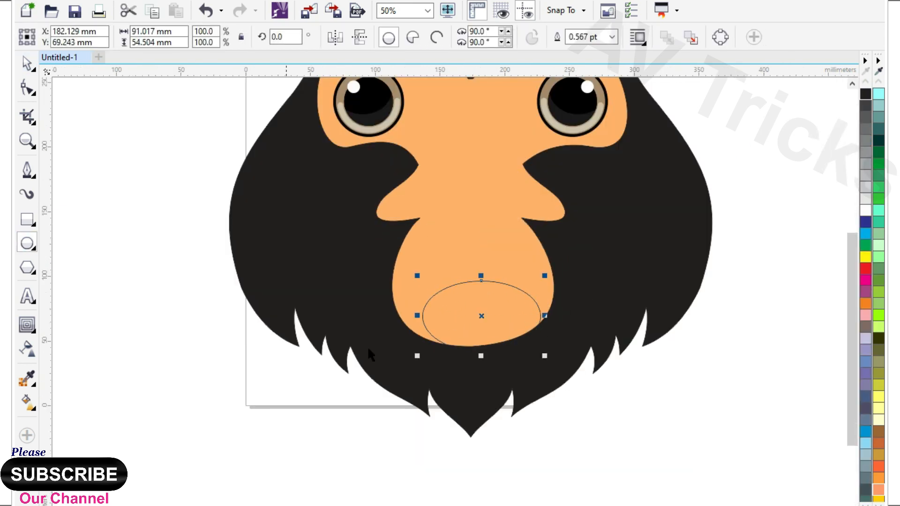
scroll(427, 341, "up", 1)
left_click_drag(533, 306, 537, 294)
left_click_drag(655, 273, 676, 275)
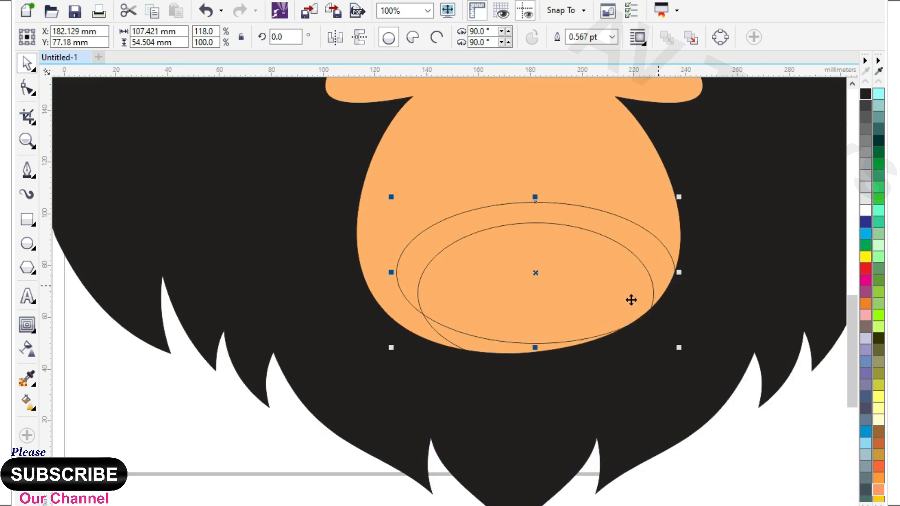
Trim the lower ellipse with the wider one and delete the wider ellipse to leave a smile crescent
left_click(497, 350, "shift")
left_click(565, 222)
left_click(565, 204)
key("Delete")
Move the smile crescent up onto the muzzle and fill it with near-black
left_click_drag(484, 345, 467, 303)
left_click(866, 95)
scroll(515, 263, "down", 2)
left_click(529, 384)
scroll(459, 328, "up", 1)
scroll(473, 377, "down", 1)
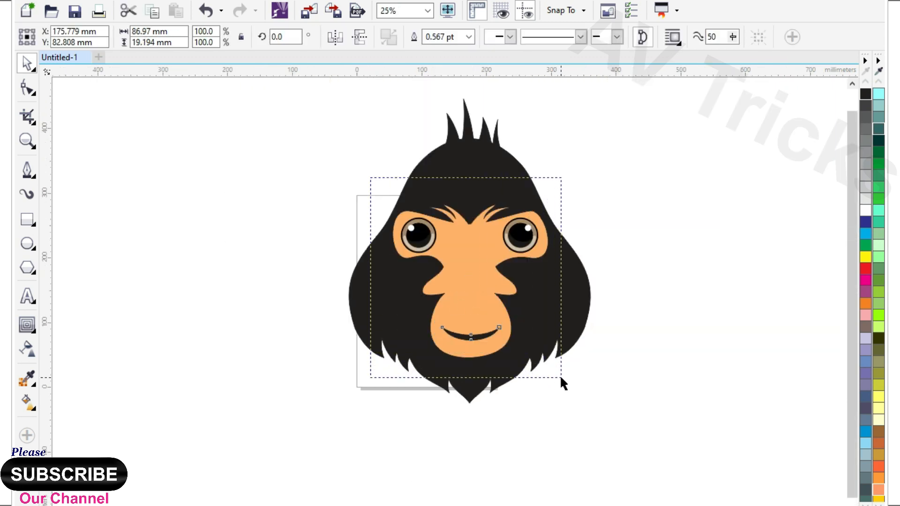
Scale the face, eyes and mouth down together to about 219.8 × 217.4 mm
left_click_drag(561, 378, 561, 378)
scroll(554, 224, "up", 1)
left_click_drag(546, 181, 532, 192)
scroll(479, 211, "down", 1)
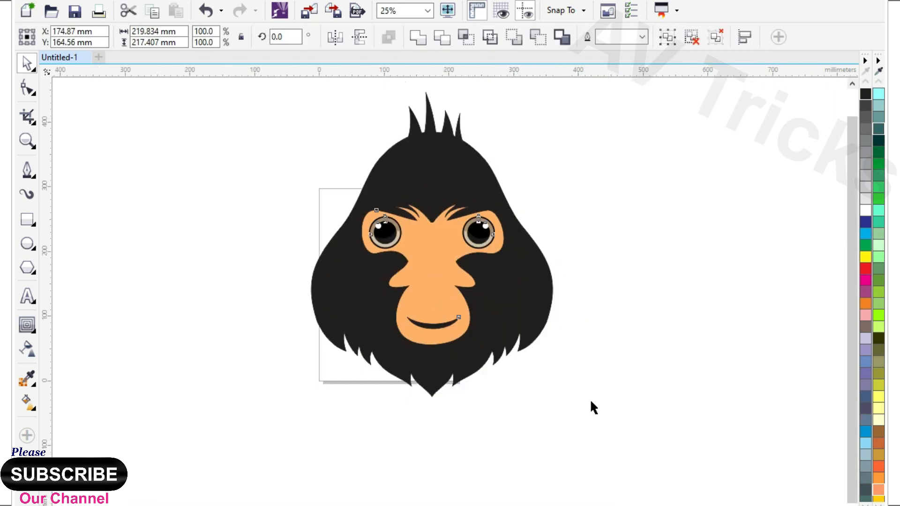
left_click(572, 387)
Place a small, rotated copy of the smile crescent as a crease at the mouth's left corner
scroll(454, 351, "up", 2)
left_click(412, 356)
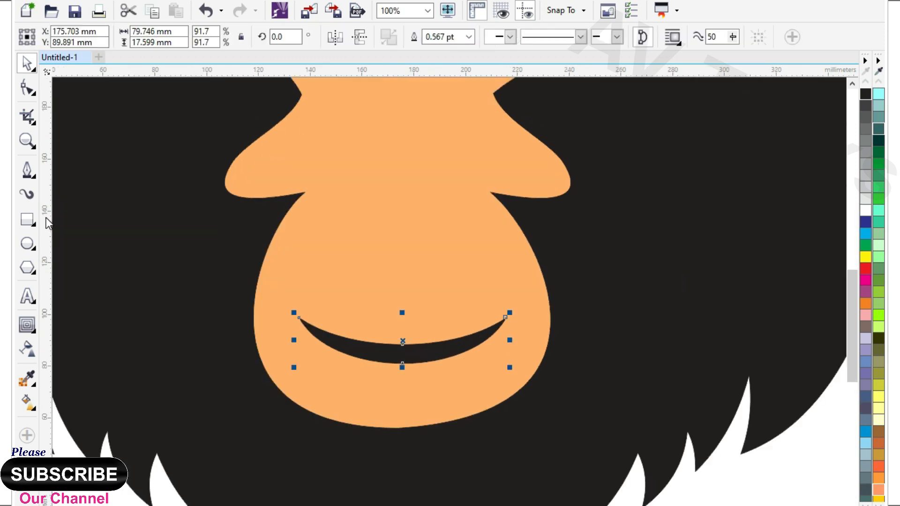
left_click_drag(349, 329, 411, 283)
scroll(411, 283, "up", 1)
left_click_drag(588, 220, 266, 256)
left_click_drag(214, 311, 312, 345)
scroll(311, 345, "up", 1)
left_click(314, 347)
left_click_drag(417, 306, 385, 255)
mouse_move(350, 320)
left_mouse_down()
mouse_move(313, 313)
mouse_move(346, 318)
left_mouse_up()
Add a mirrored copy of the crease at the mouth's right corner and weld the mouth parts together
scroll(274, 301, "down", 1)
right_click(346, 318)
left_click_drag(349, 323, 697, 323)
scroll(465, 288, "down", 2)
left_click_drag(197, 257, 590, 373)
left_click(418, 38)
left_click(671, 394)
scroll(444, 370, "down", 1)
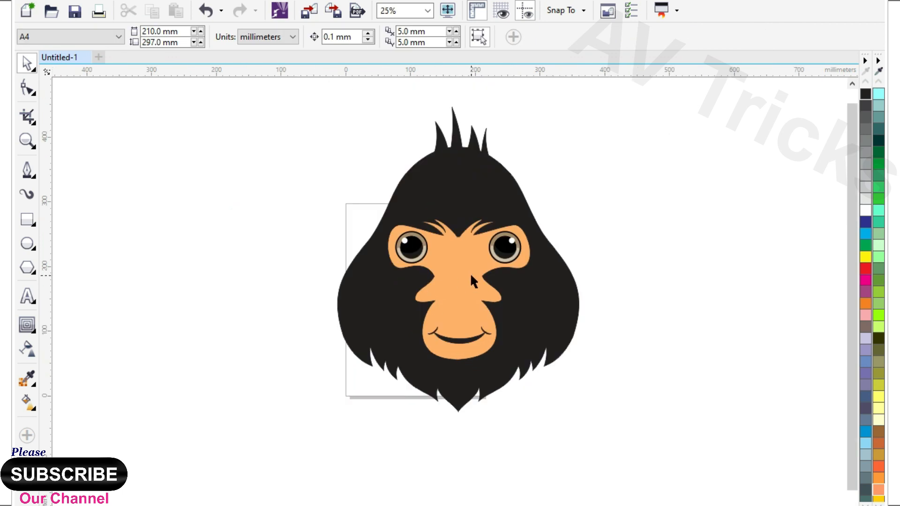
Duplicate the head silhouette and offset the copy slightly to the left
scroll(456, 280, "up", 1)
left_click(438, 160)
scroll(392, 289, "down", 1)
left_click_drag(528, 312, 515, 312)
Select the lower-left fur nodes of the head copy and move them down and outward
left_click(27, 89)
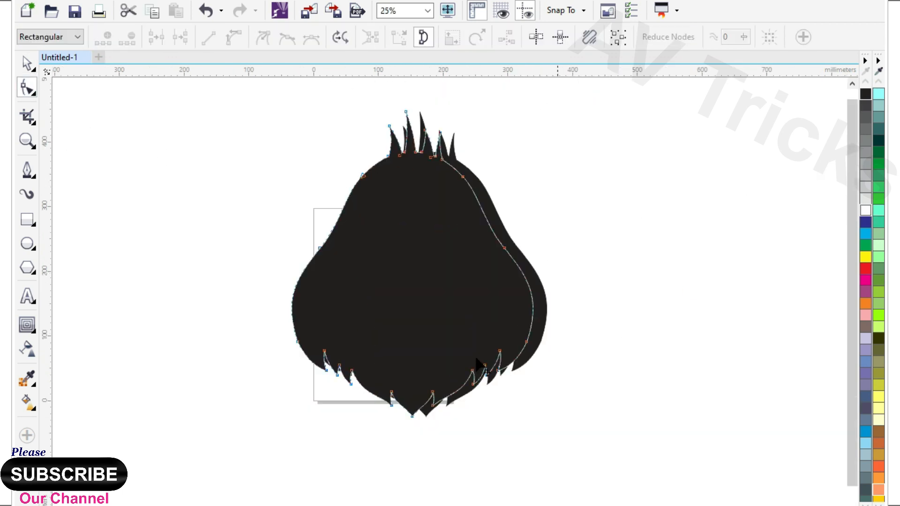
scroll(364, 369, "up", 1)
left_click_drag(213, 316, 441, 480)
left_click_drag(418, 413, 380, 462)
scroll(397, 421, "down", 1)
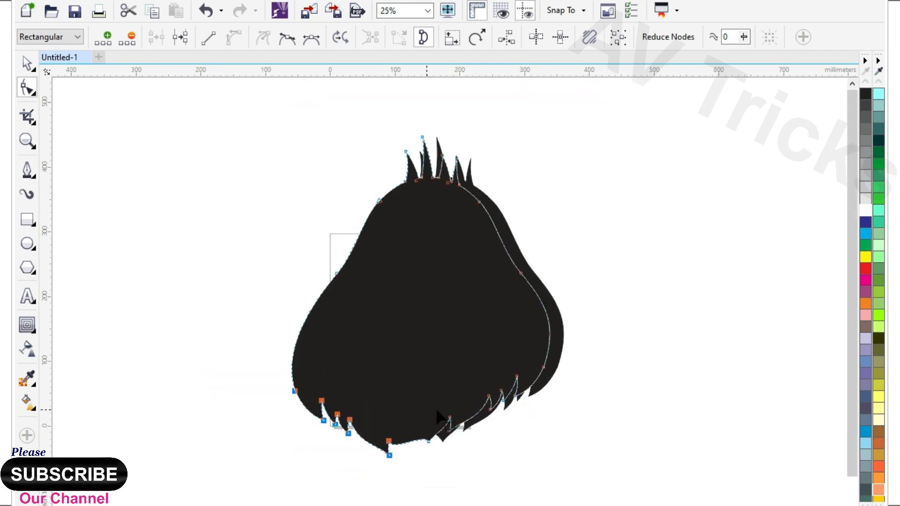
Select the hair-tuft nodes of the front head copy and reposition them to reshape the tufts over the rear silhouette
left_click_drag(330, 130, 423, 131)
scroll(458, 247, "up", 1)
key("ctrl+z")
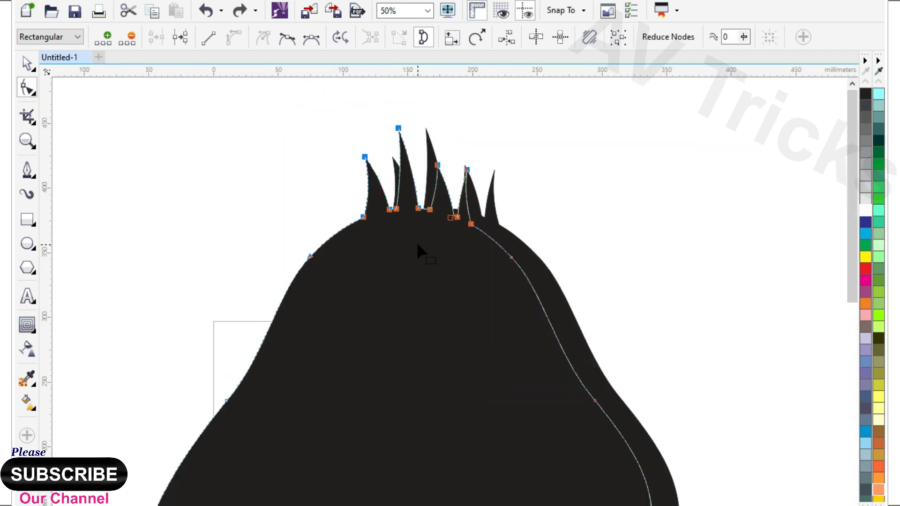
left_click_drag(337, 132, 462, 255)
left_click_drag(457, 217, 318, 155)
left_click_drag(467, 170, 437, 126)
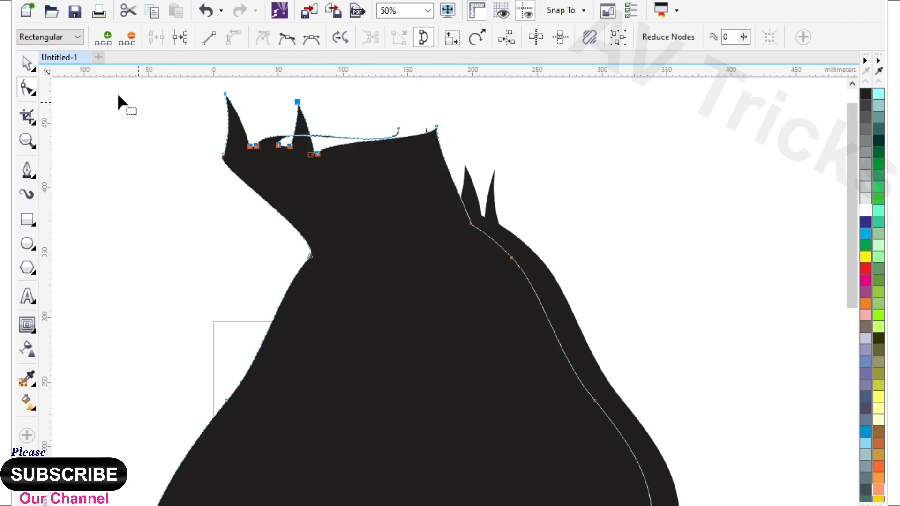
Fill the rear head silhouette with a slightly lighter dark grey than the front copy
left_click(27, 63)
scroll(365, 209, "down", 1)
key("F10")
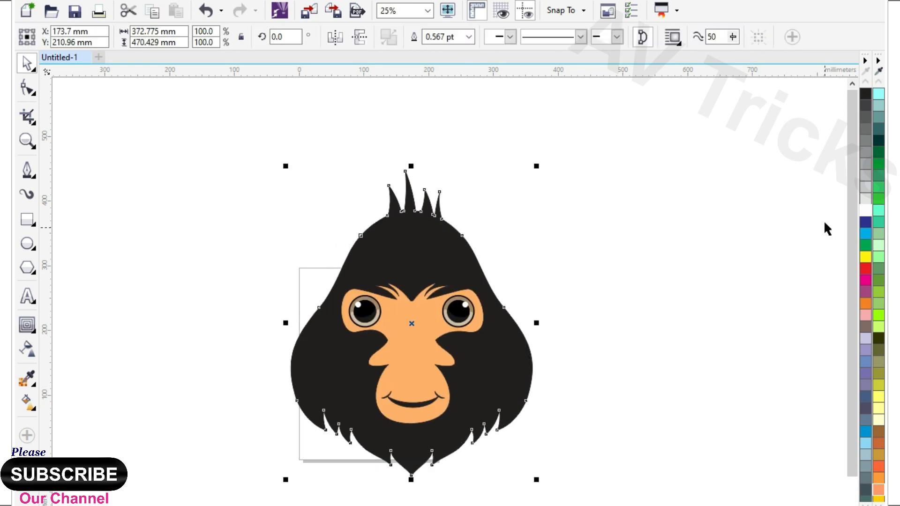
left_click(865, 106)
left_click(603, 249)
Add an outward contour around the orange face shape and break it apart into a separate object
scroll(404, 289, "up", 1)
left_click(421, 263)
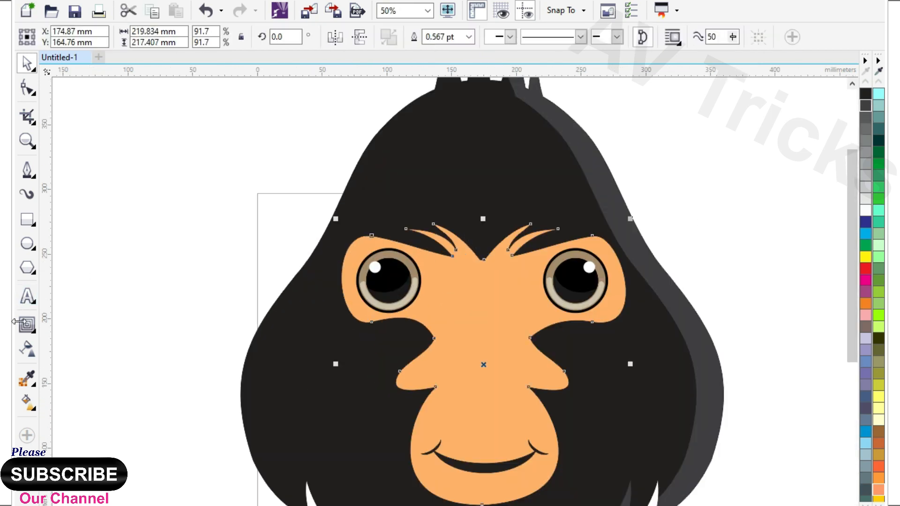
left_click(35, 333)
left_click(66, 341)
left_click_drag(594, 241, 610, 211)
left_click(24, 60)
key("ctrl+k")
left_click(204, 193)
Select the separated contour shape around the face and fill it with black
scroll(384, 233, "up", 1)
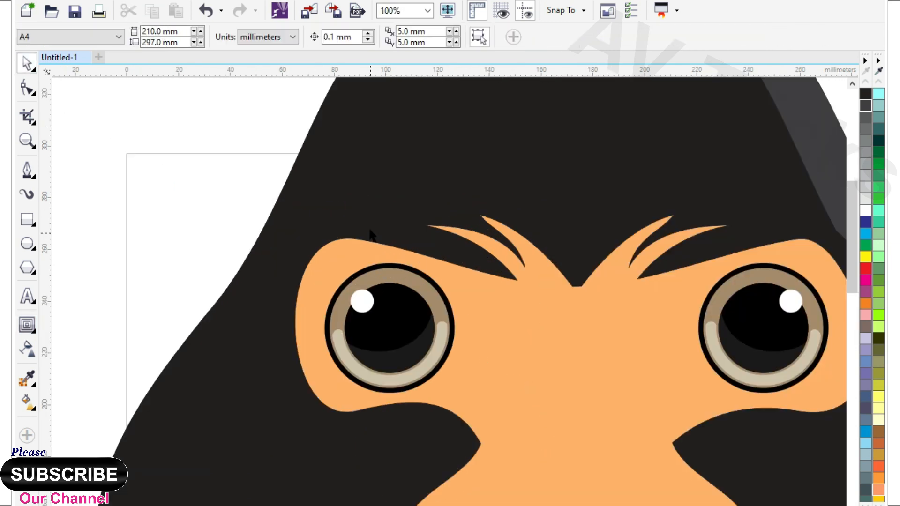
left_click(370, 231)
scroll(366, 186, "down", 1)
left_click(879, 505)
left_click(839, 95)
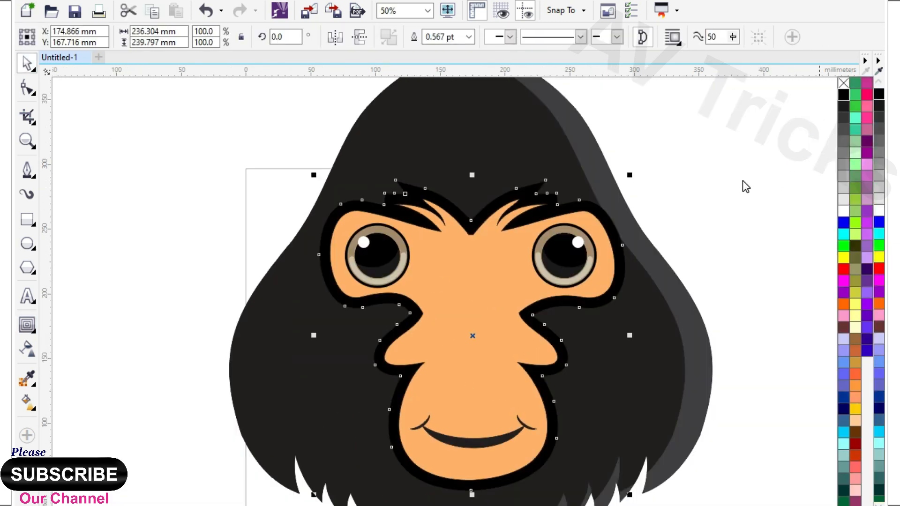
scroll(465, 193, "down", 1)
left_click(275, 234)
Draw an ellipse about 22 by 20 mm on the upper-left part of the muzzle as the nostril base
left_click(27, 243)
scroll(476, 300, "up", 2)
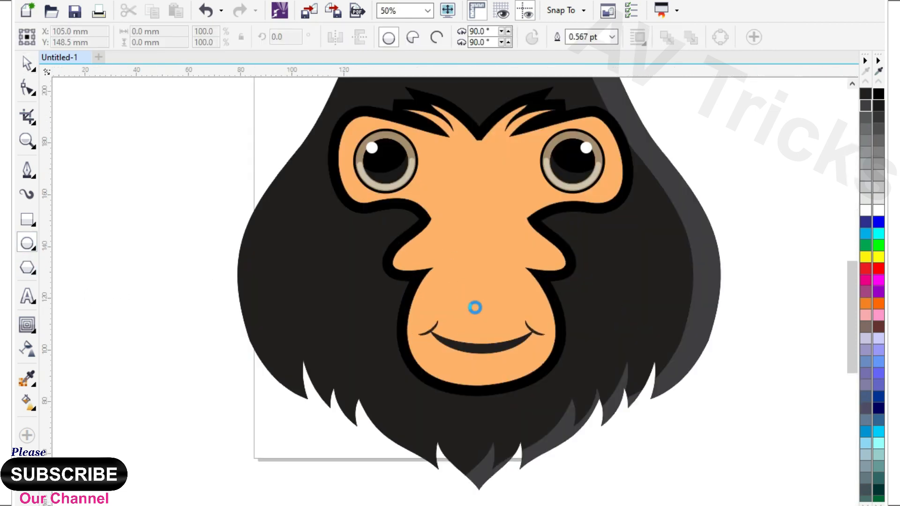
left_click_drag(393, 256, 458, 317)
Draw a curved, pointed shape about 25 by 40 mm rising from the nostril ellipse with the Pen tool
left_click(27, 169)
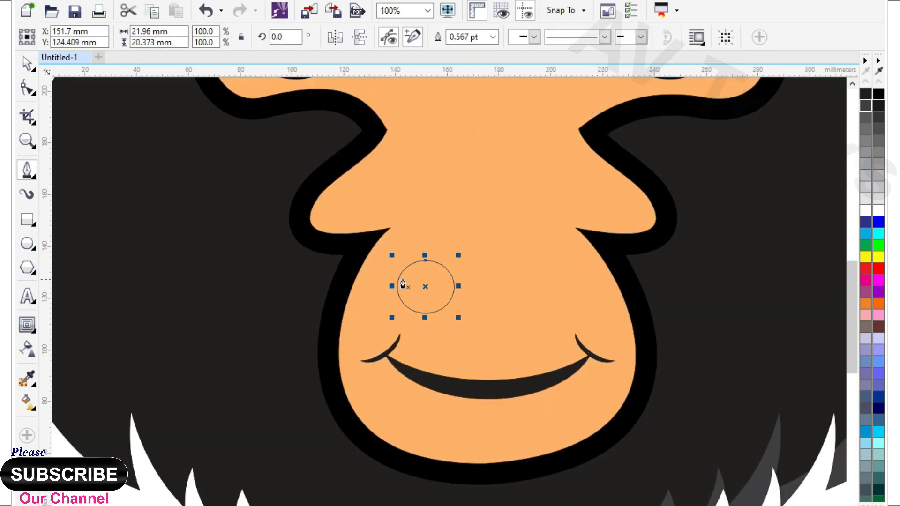
scroll(391, 287, "up", 1)
left_click_drag(395, 281, 523, 266)
left_click(504, 121)
left_click(452, 326)
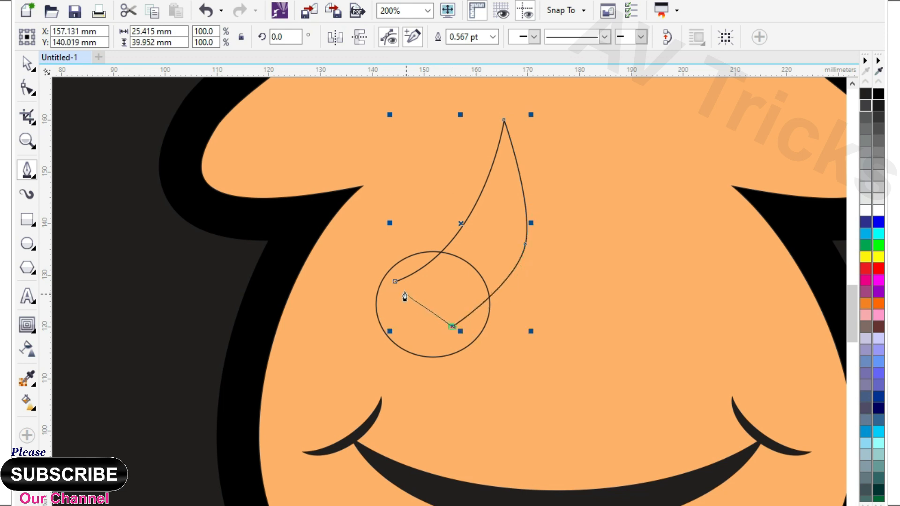
Close the pointed shape and adjust its lower nodes so that its base meets the ellipse's edges
key("F10")
scroll(396, 283, "up", 1)
left_click(392, 283)
left_click(393, 282)
left_click_drag(393, 282, 393, 245)
left_click_drag(508, 373, 542, 410)
scroll(436, 310, "down", 2)
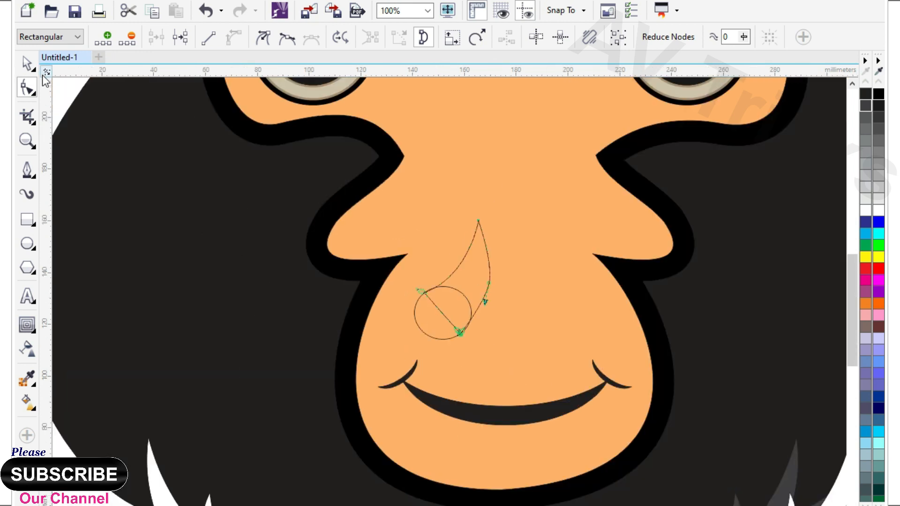
Weld the ellipse and the pointed shape into one nostril and fill it with black
left_click(29, 65)
left_click(430, 320, "shift")
left_click(418, 41)
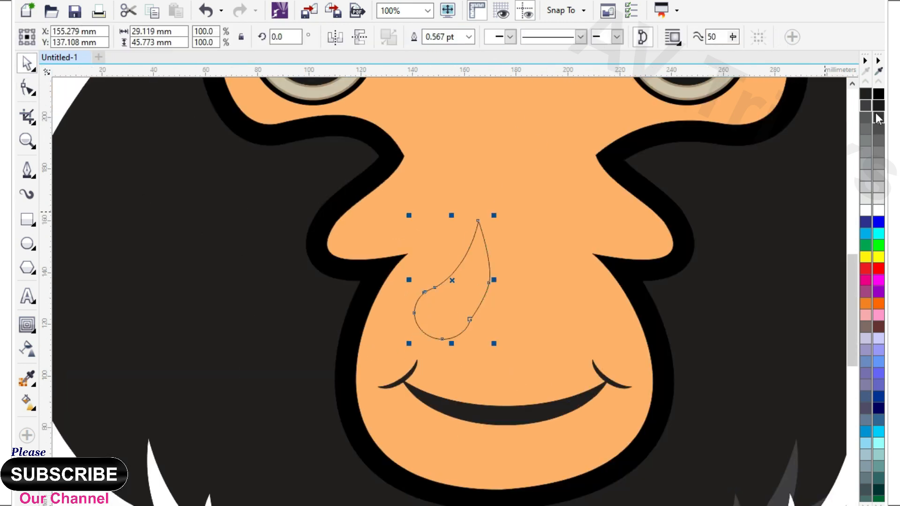
left_click(879, 95)
scroll(493, 246, "down", 1)
left_click(205, 300)
Scale the nostril down to about 65.4% and move it to the upper-left part of the muzzle
scroll(532, 253, "up", 1)
left_click(448, 285)
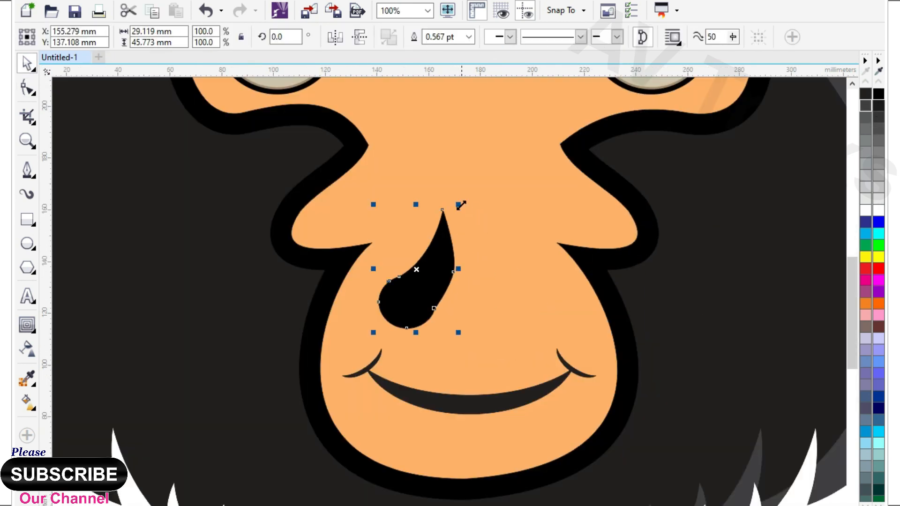
left_click_drag(463, 203, 429, 249)
left_click_drag(406, 301, 404, 279)
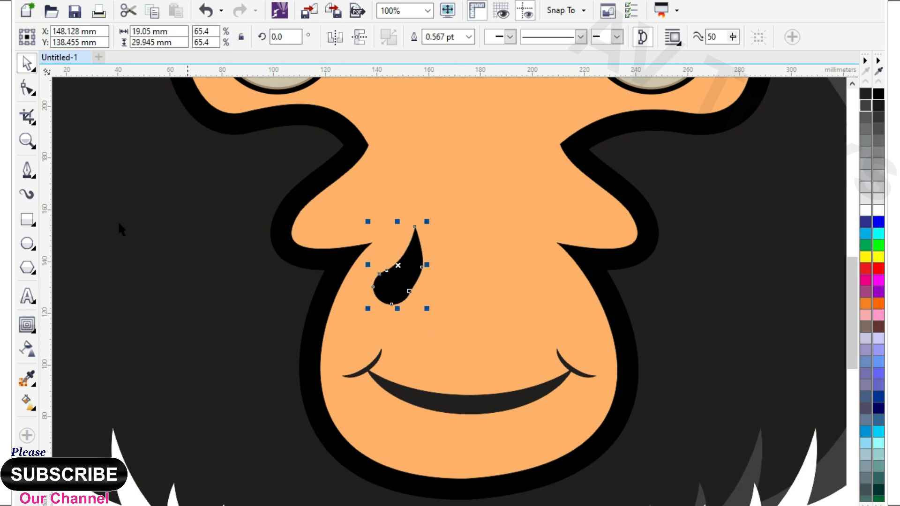
Smooth the nostril's lower-right edge by removing the node where the two shapes join
left_click(27, 88)
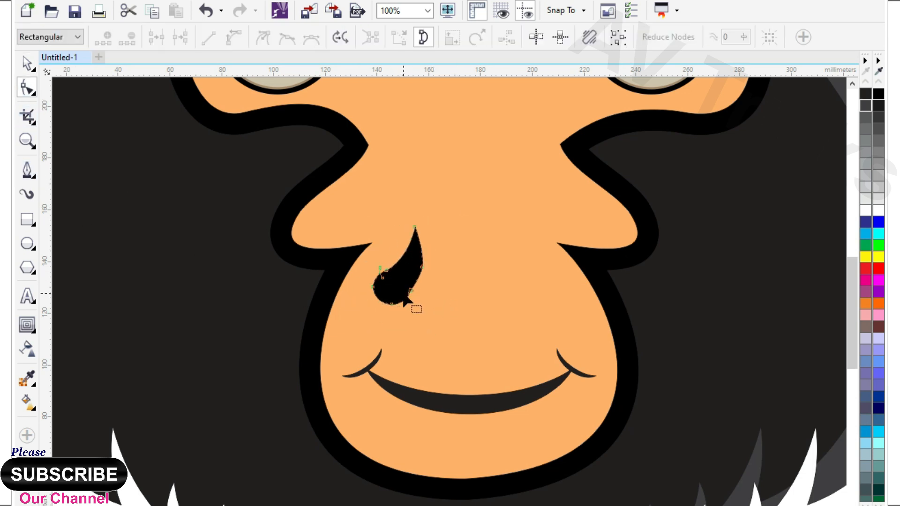
scroll(404, 298, "up", 1)
scroll(443, 317, "down", 2)
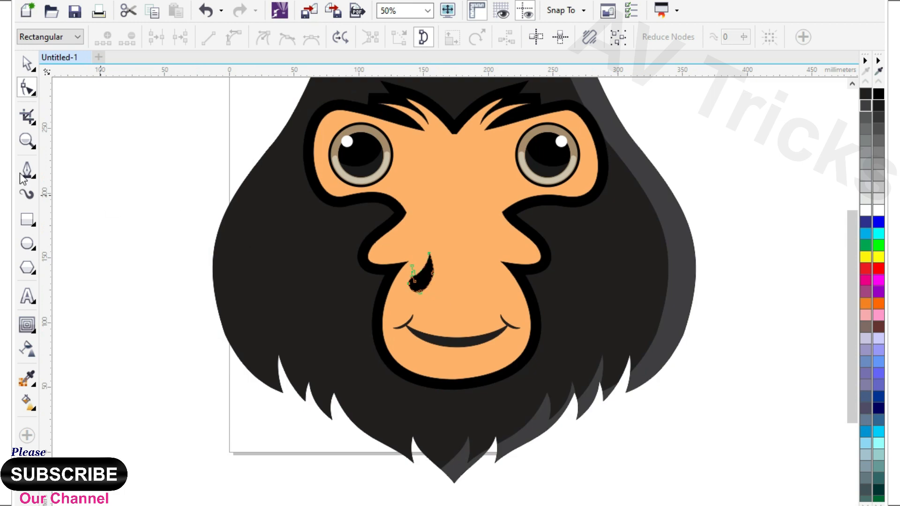
left_click(27, 63)
Enlarge the nostril slightly and place a mirrored copy of it on the right side of the muzzle
scroll(440, 239, "up", 1)
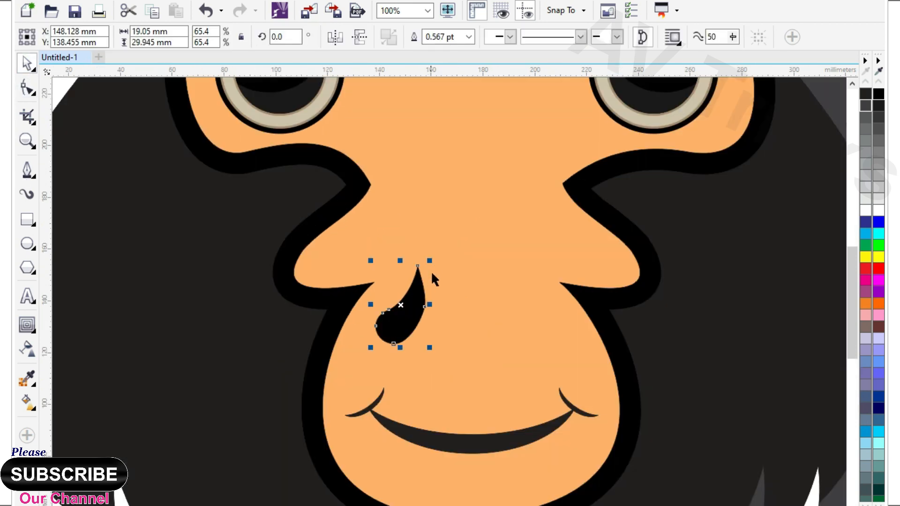
left_click_drag(433, 261, 444, 236)
left_click_drag(370, 292, 534, 320)
scroll(383, 279, "down", 1)
scroll(383, 284, "down", 1)
left_click(543, 358)
scroll(497, 315, "down", 1)
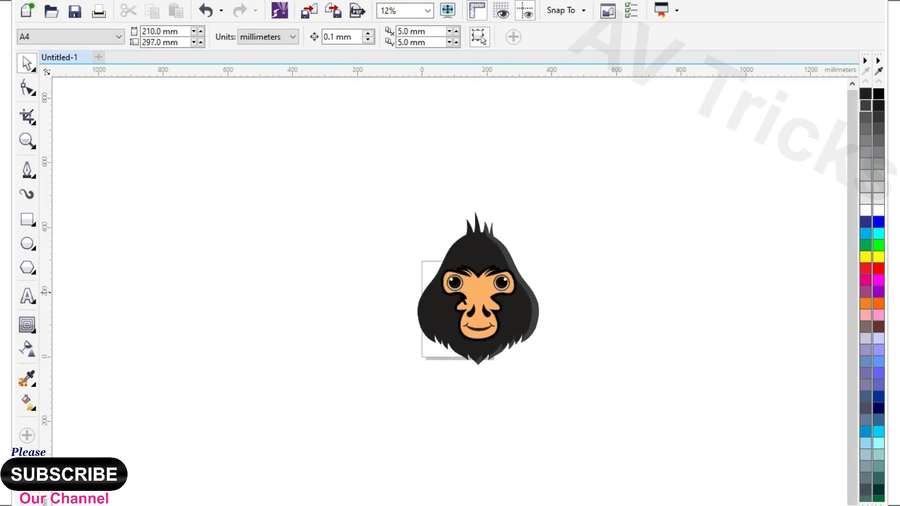
scroll(497, 316, "up", 1)
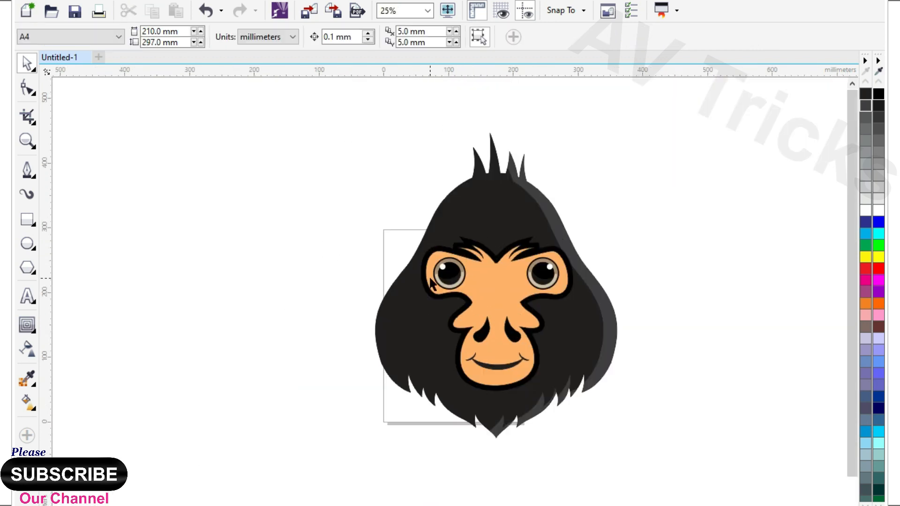
scroll(431, 283, "down", 1)
scroll(466, 283, "up", 1)
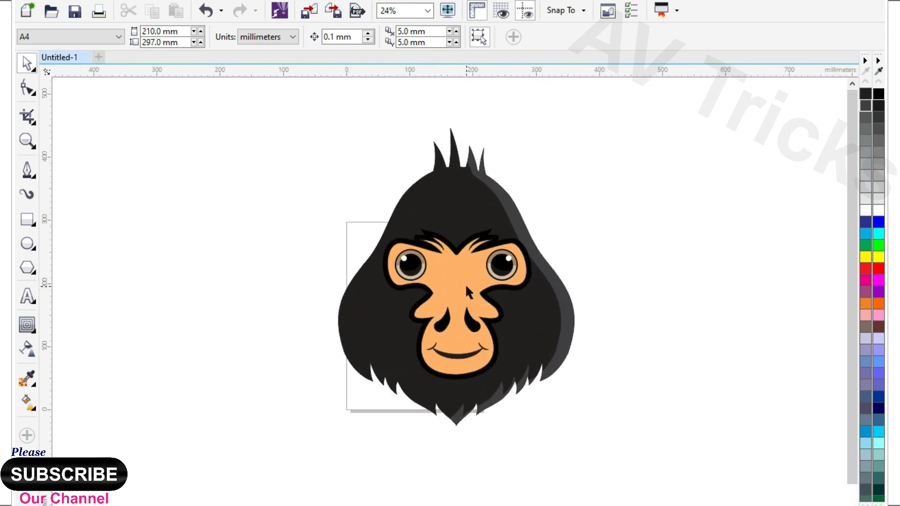
scroll(468, 292, "up", 1)
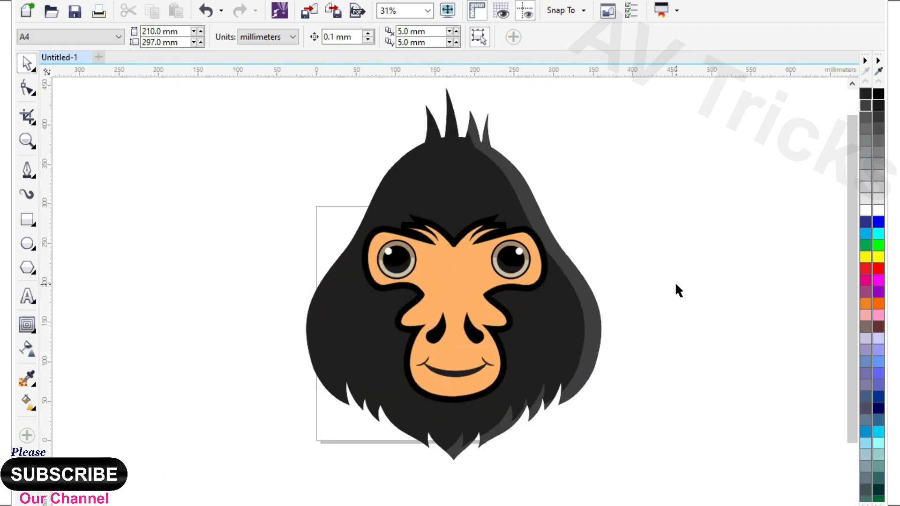